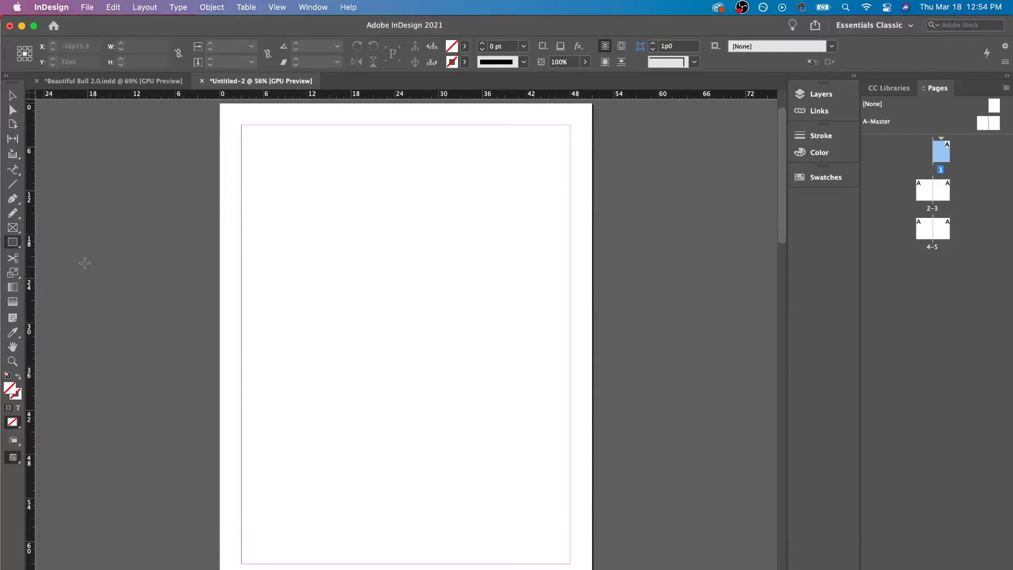
# Choose the Polygon Tool from the Rectangle Tool's shape flyout
pyautogui.click(7, 245)
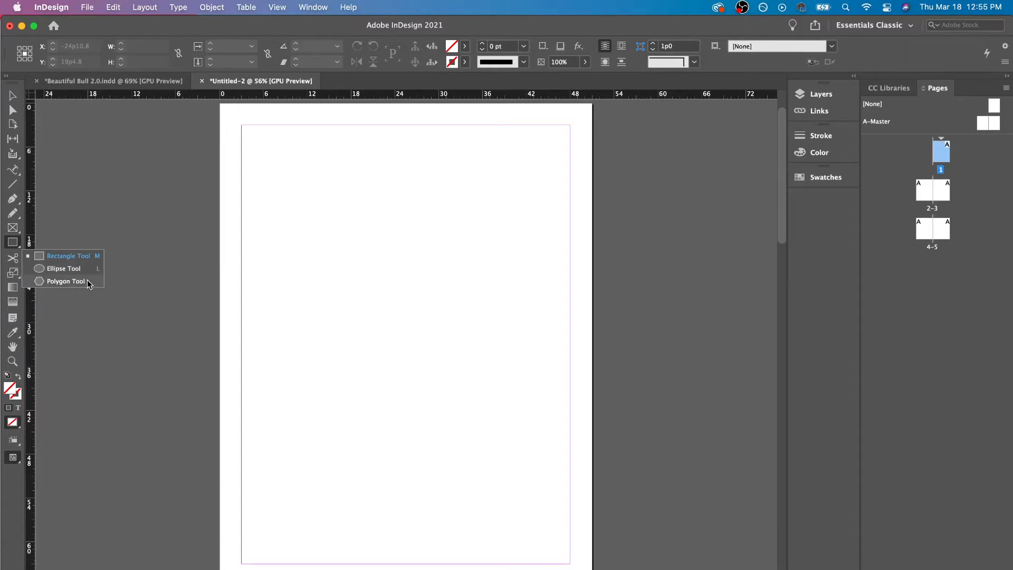
pyautogui.click(14, 246)
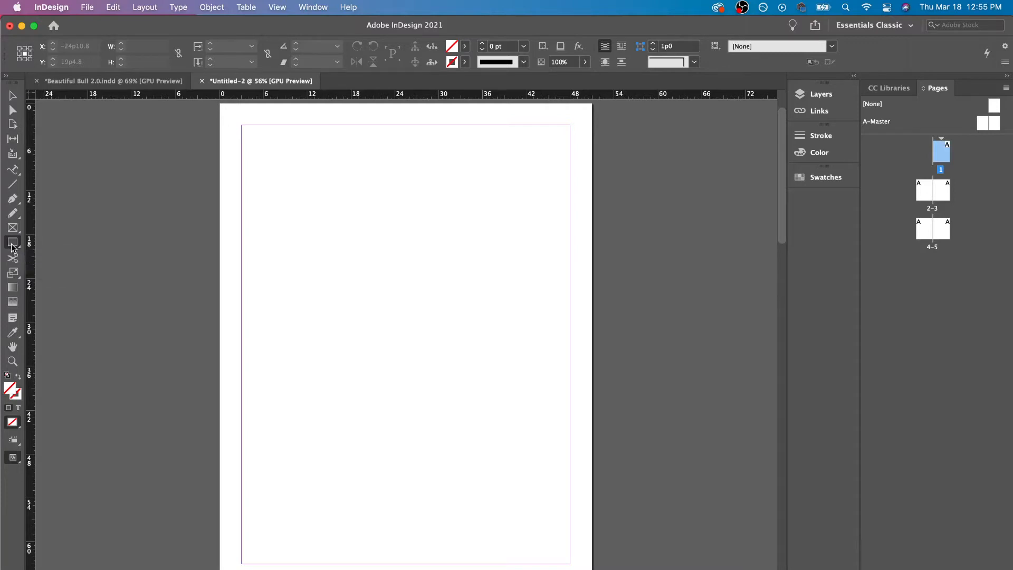
pyautogui.rightClick(13, 246)
pyautogui.click(53, 281)
# Choose the Rectangle Tool again from the shape flyout
pyautogui.moveTo(13, 241); pyautogui.dragTo(42, 257)
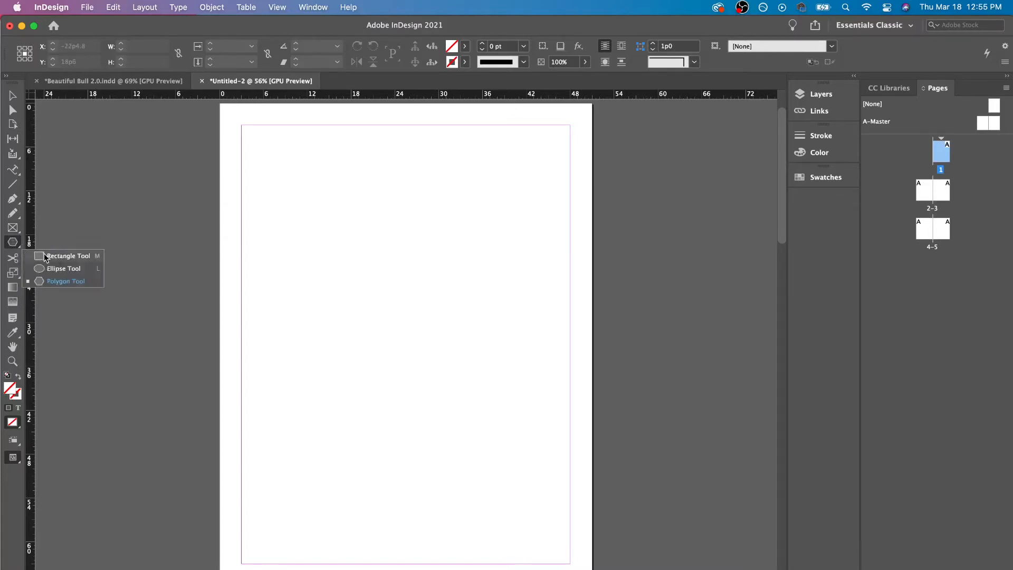
pyautogui.click(42, 257)
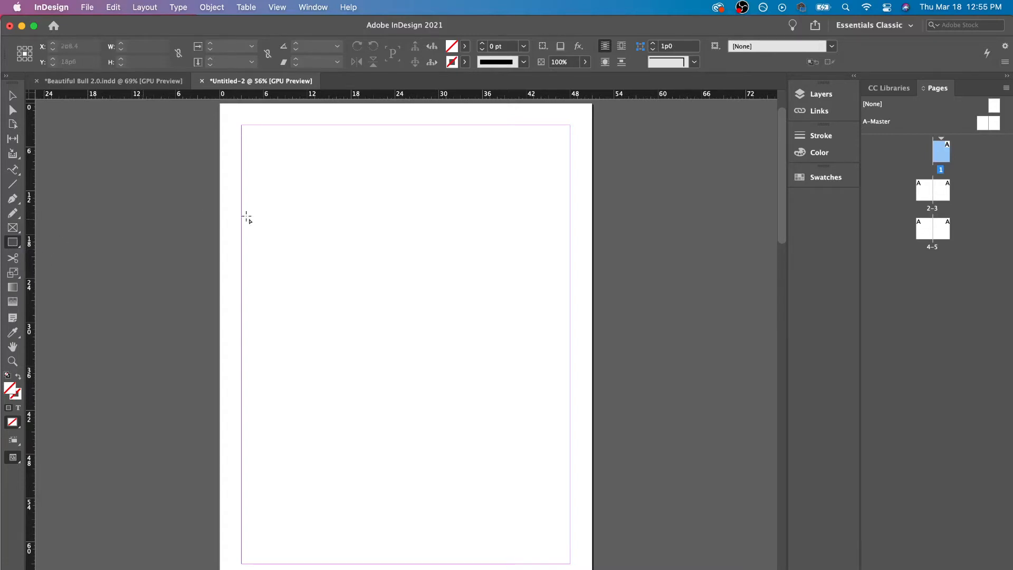
# Create a 37p2.4 by 14p4.8 rectangle frame on the upper part of the page
pyautogui.click(273, 211)
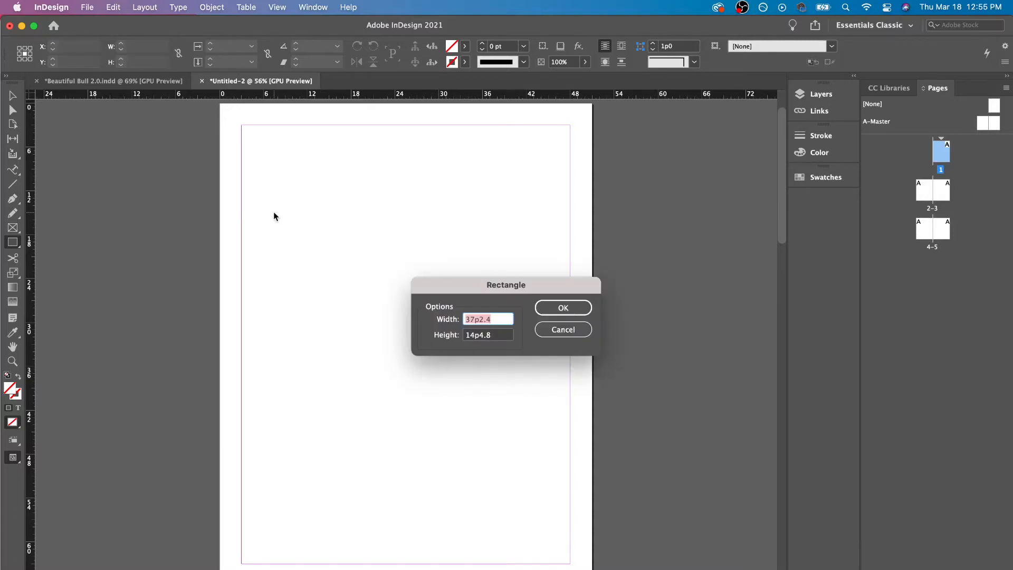
pyautogui.moveTo(453, 285); pyautogui.dragTo(463, 229)
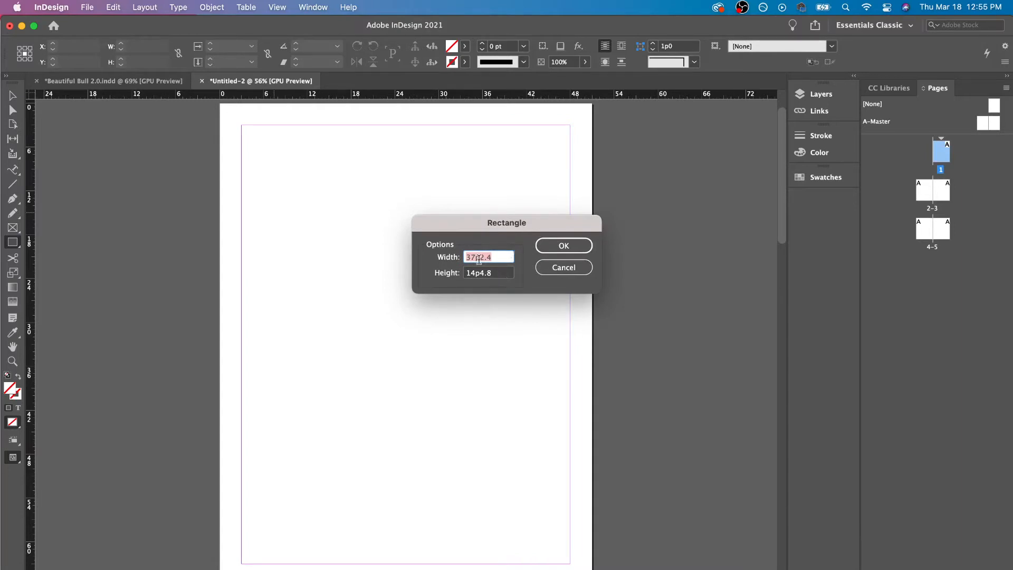
pyautogui.click(478, 259)
pyautogui.click(558, 246)
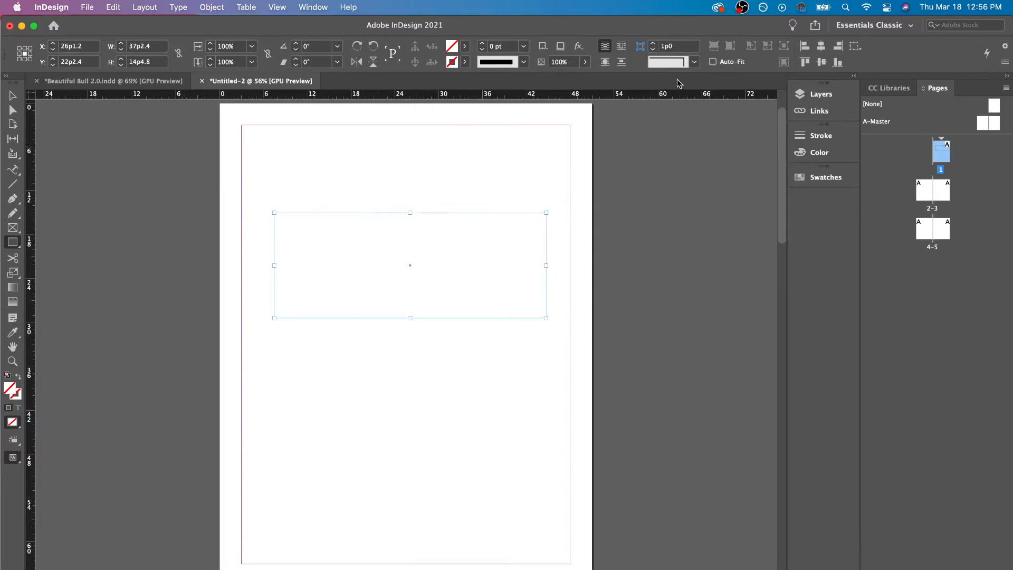
# Try different reference points, quarter-turn rotations and a slight tilt on the frame
pyautogui.click(25, 48)
pyautogui.click(31, 48)
pyautogui.click(26, 54)
pyautogui.click(358, 46)
pyautogui.click(359, 46)
pyautogui.click(295, 50)
pyautogui.click(295, 49)
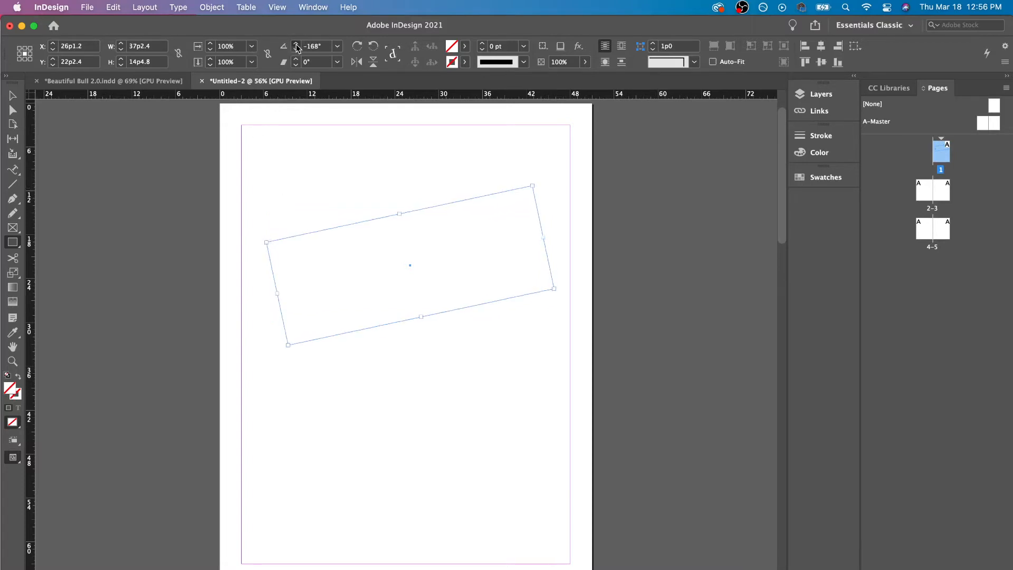
# Widen the frame to 45p3.256 and reset its rotation to 0°
pyautogui.click(212, 43)
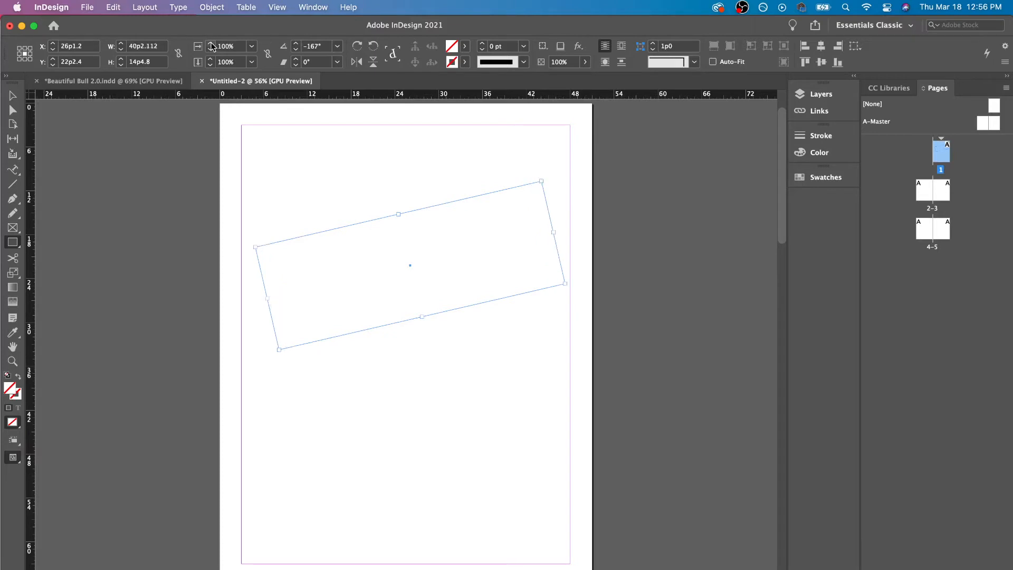
pyautogui.click(213, 43)
pyautogui.click(212, 43)
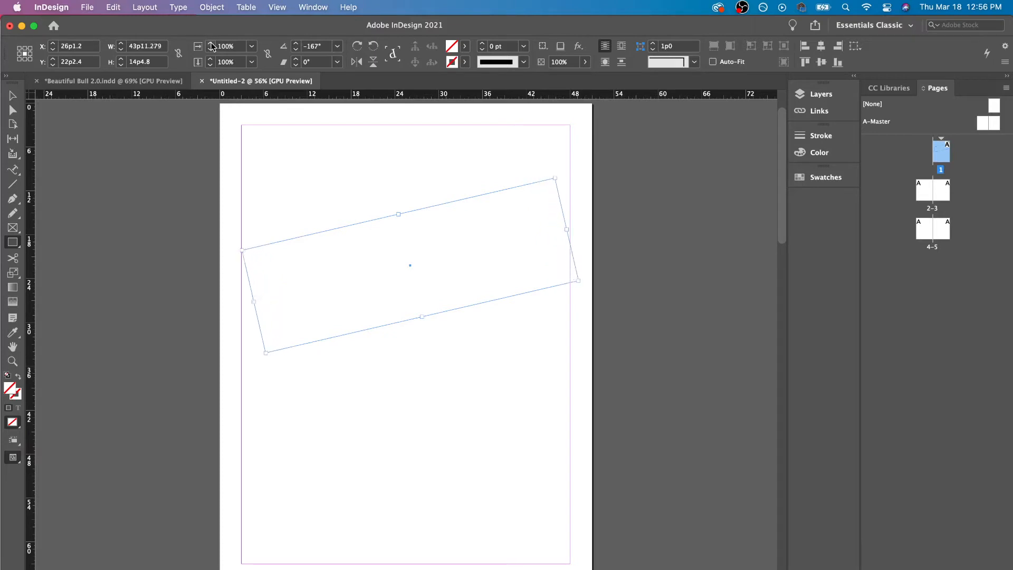
pyautogui.click(212, 42)
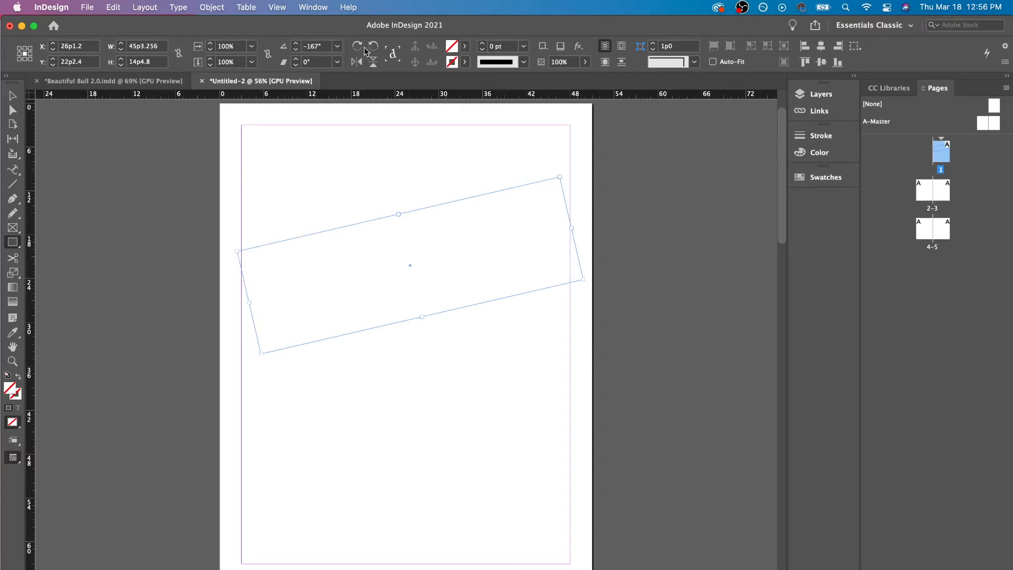
pyautogui.doubleClick(313, 47)
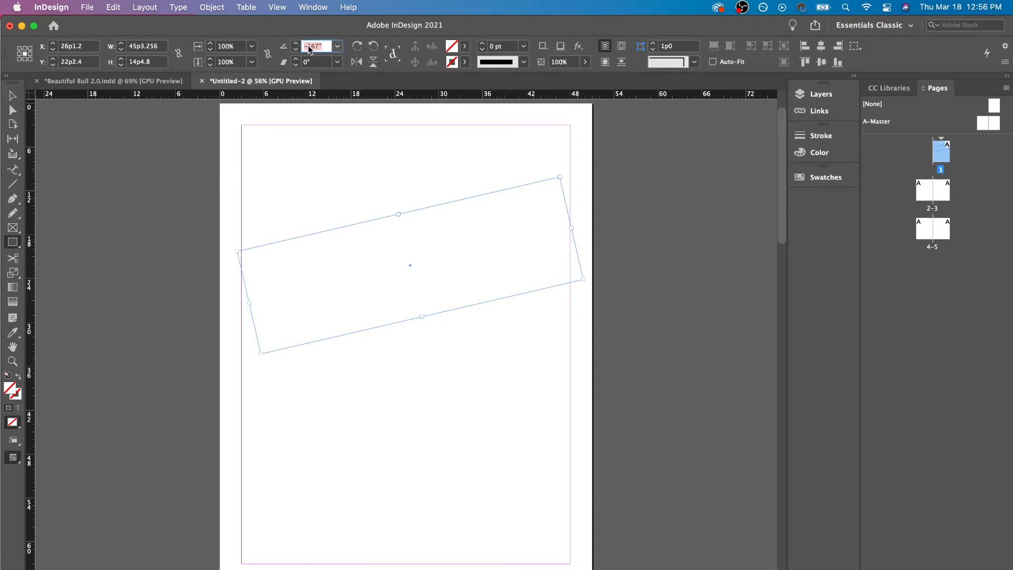
pyautogui.write('0')
pyautogui.press('Return')
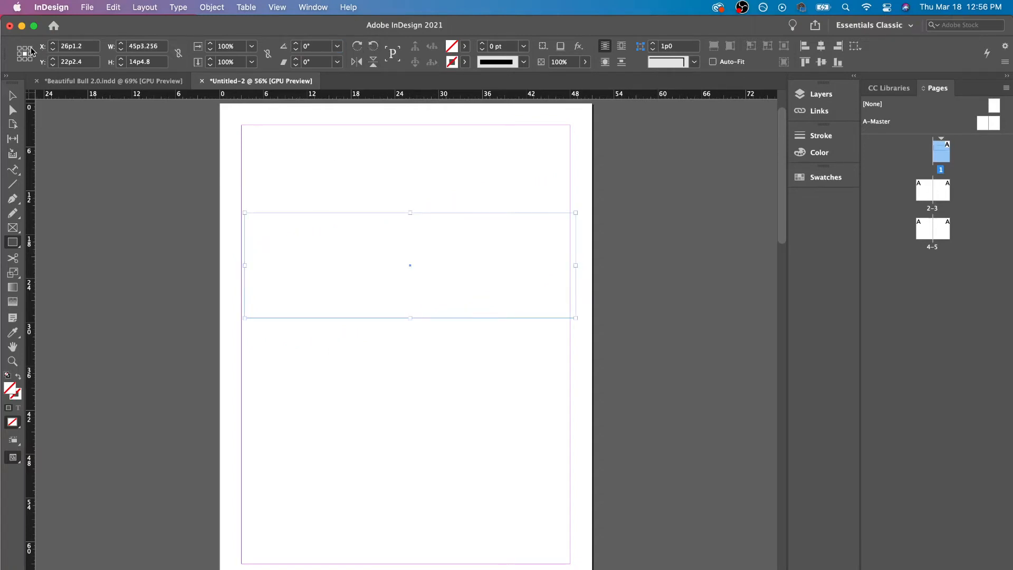
# Anchor at the bottom-right and enlarge the frame to 59p10.628 by 20p1.602
pyautogui.click(32, 52)
pyautogui.click(33, 62)
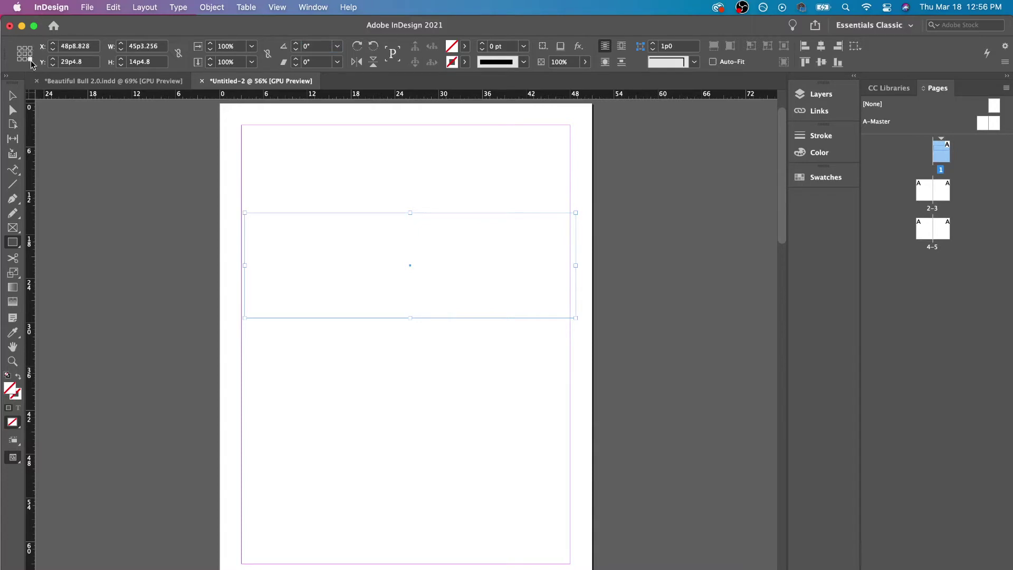
pyautogui.click(210, 44)
pyautogui.click(210, 43)
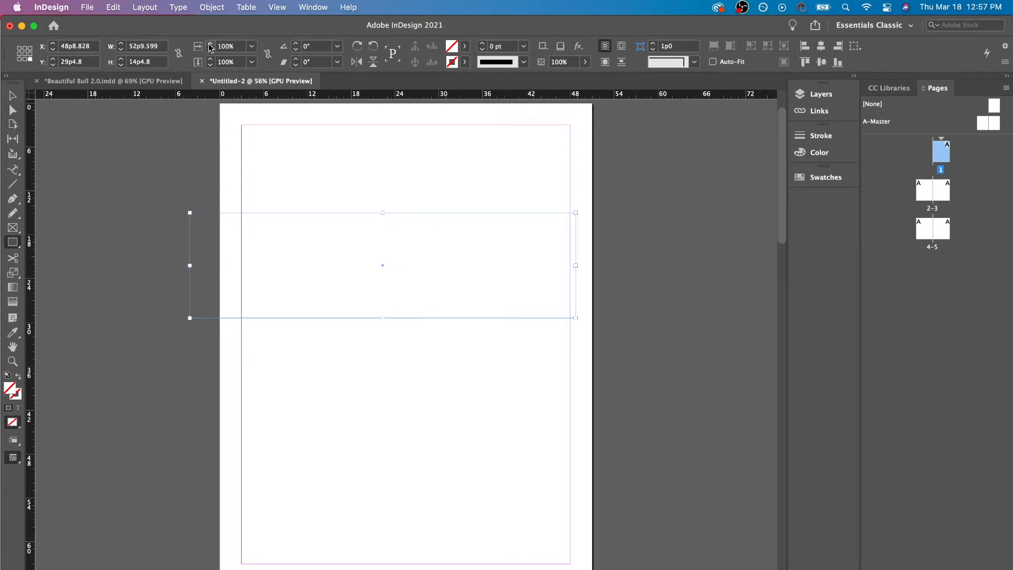
pyautogui.click(210, 43)
pyautogui.click(210, 43)
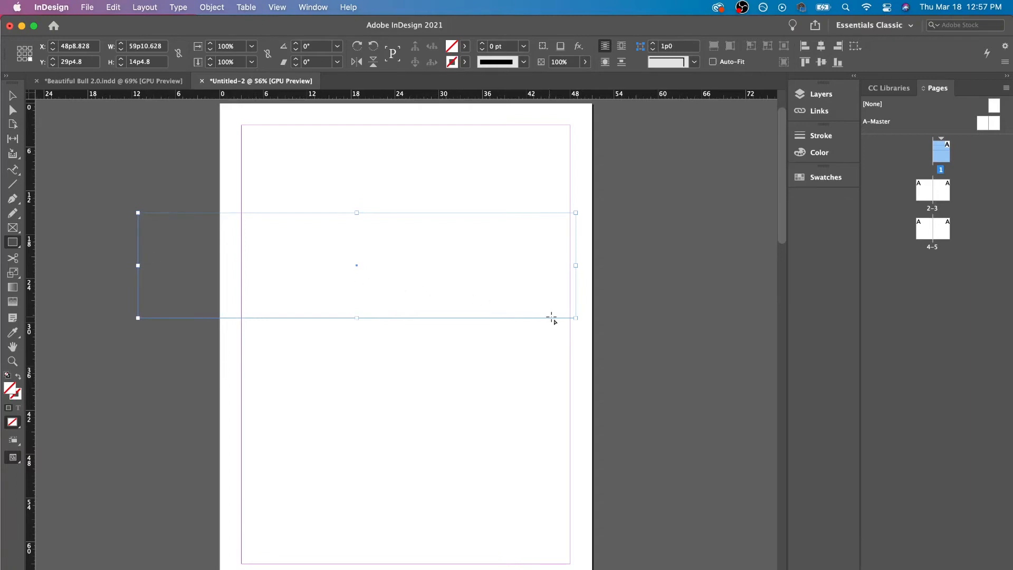
pyautogui.write('107')
pyautogui.click(210, 59)
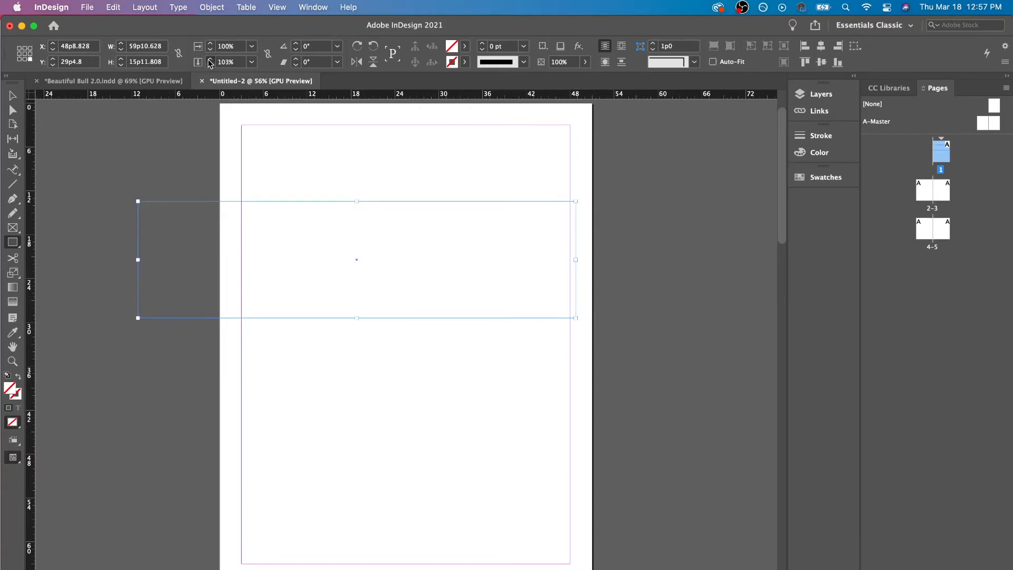
pyautogui.click(210, 59)
pyautogui.click(209, 59)
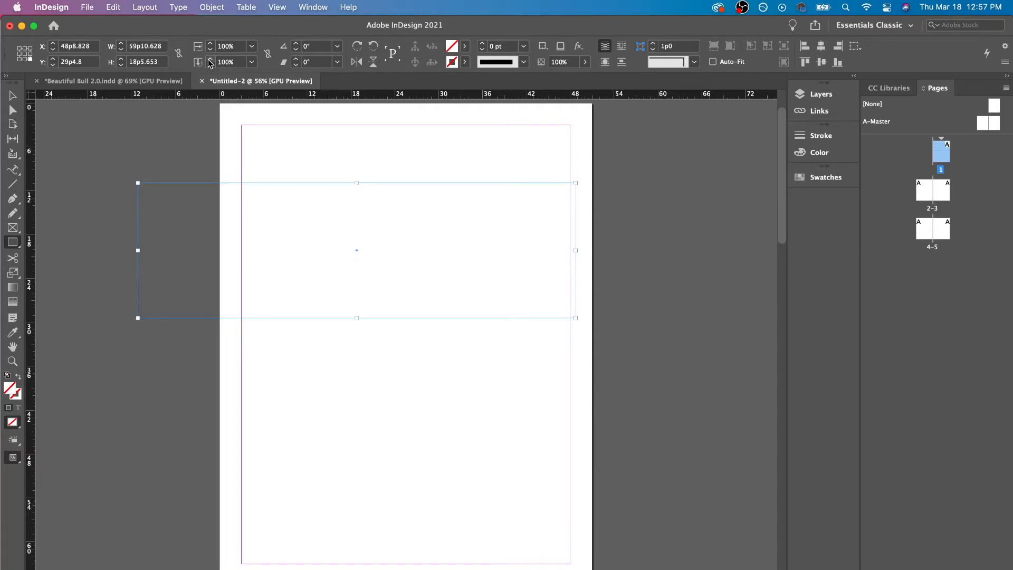
pyautogui.click(210, 59)
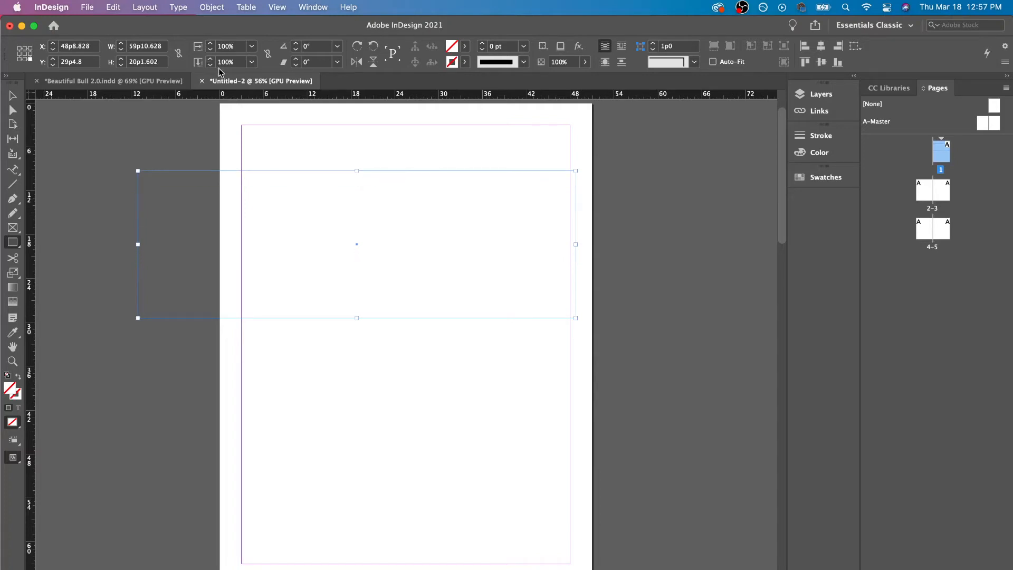
# Try tilts and two 90° CCW turns, then reset the frame's rotation to 0°
pyautogui.click(296, 45)
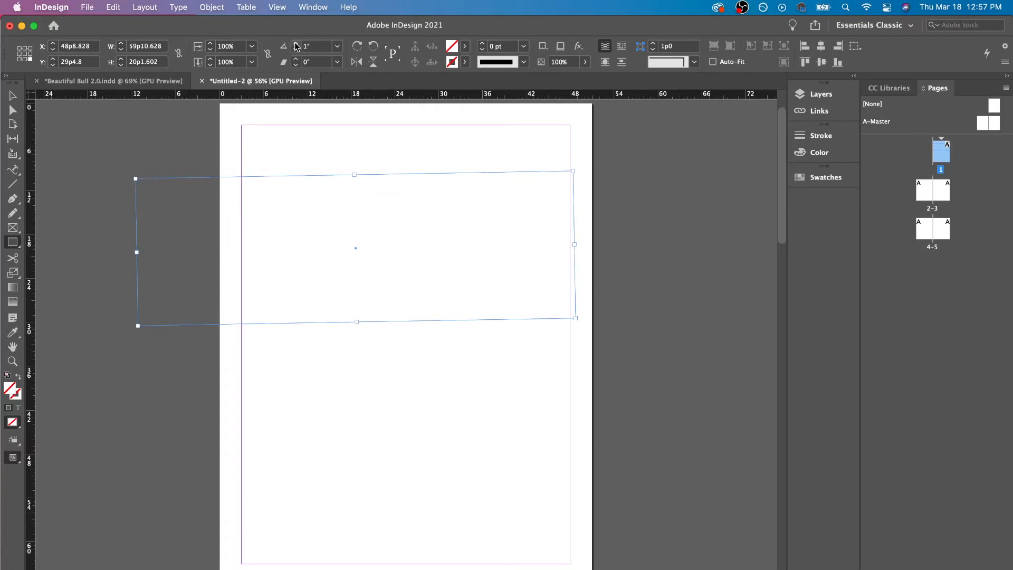
pyautogui.click(296, 46)
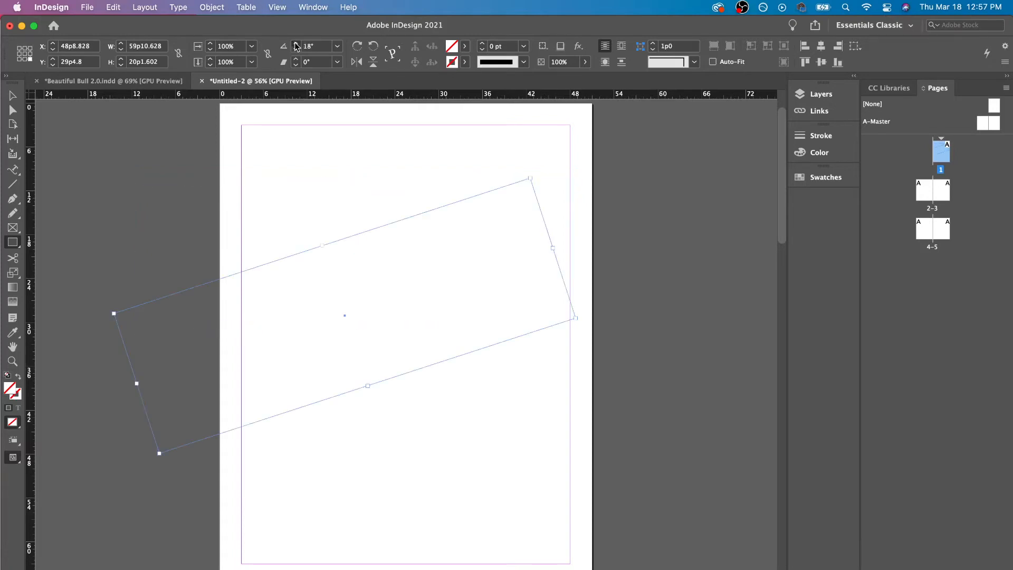
pyautogui.click(297, 46)
pyautogui.write('41')
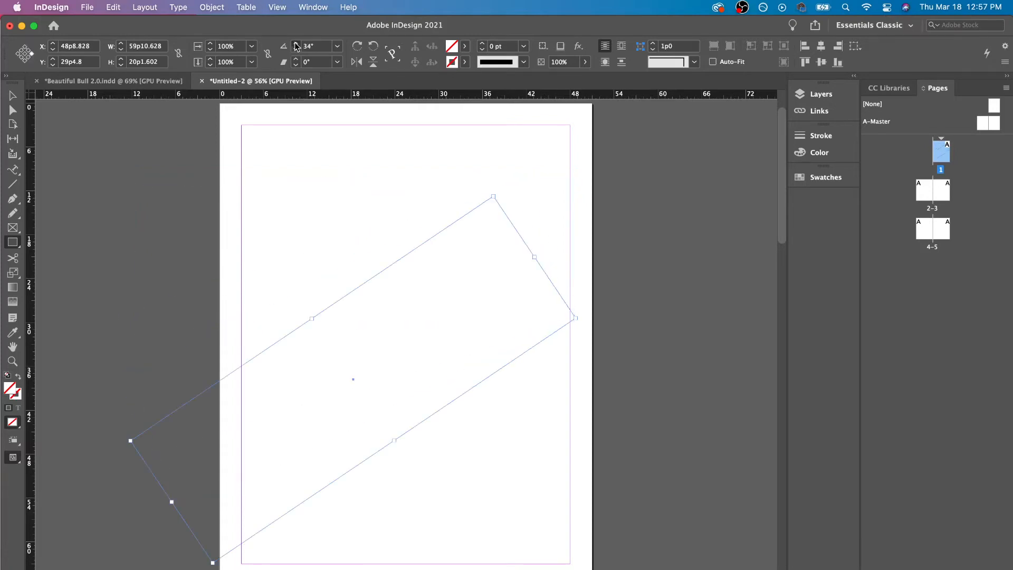
pyautogui.click(25, 54)
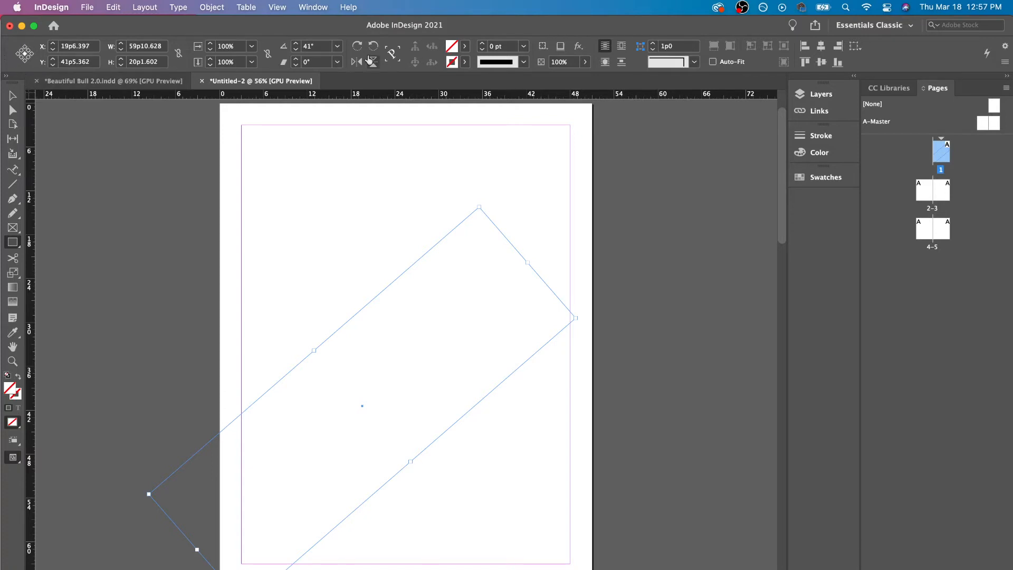
pyautogui.click(374, 46)
pyautogui.click(374, 46)
pyautogui.click(315, 46)
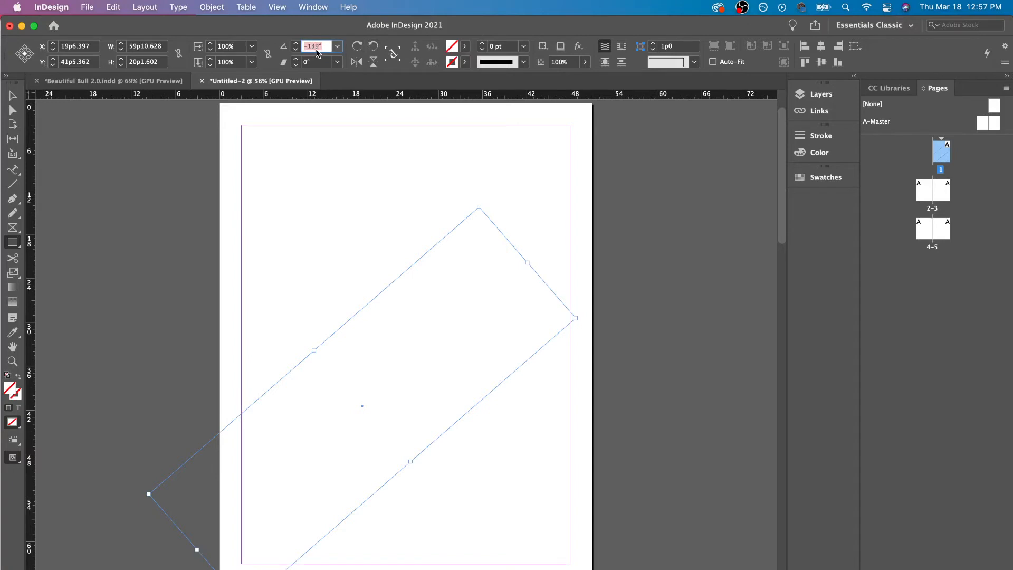
pyautogui.write('0')
pyautogui.press('Return')
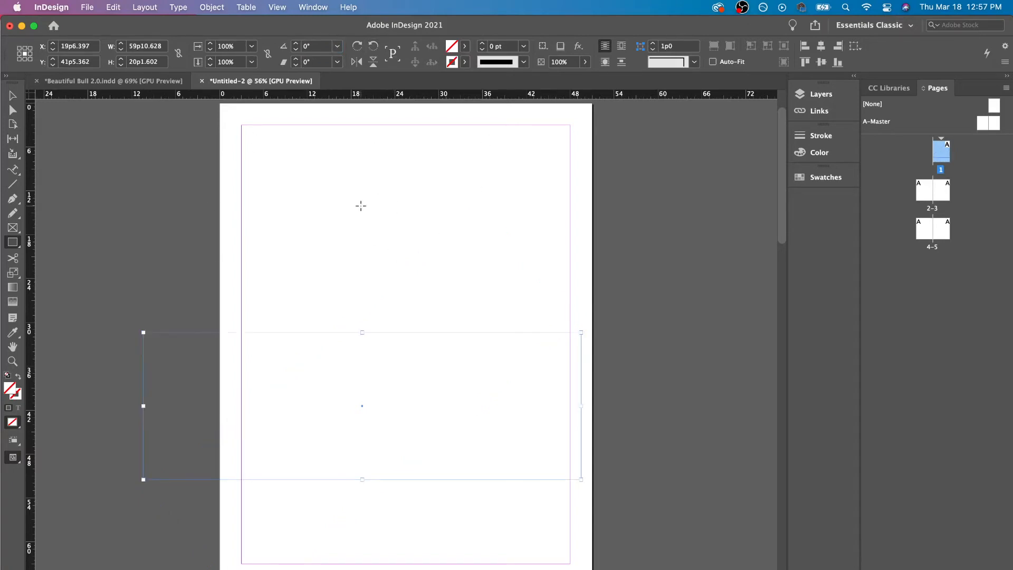
# Shear the frame 18° into a parallelogram and fill it with [Black]
pyautogui.click(298, 59)
pyautogui.click(297, 59)
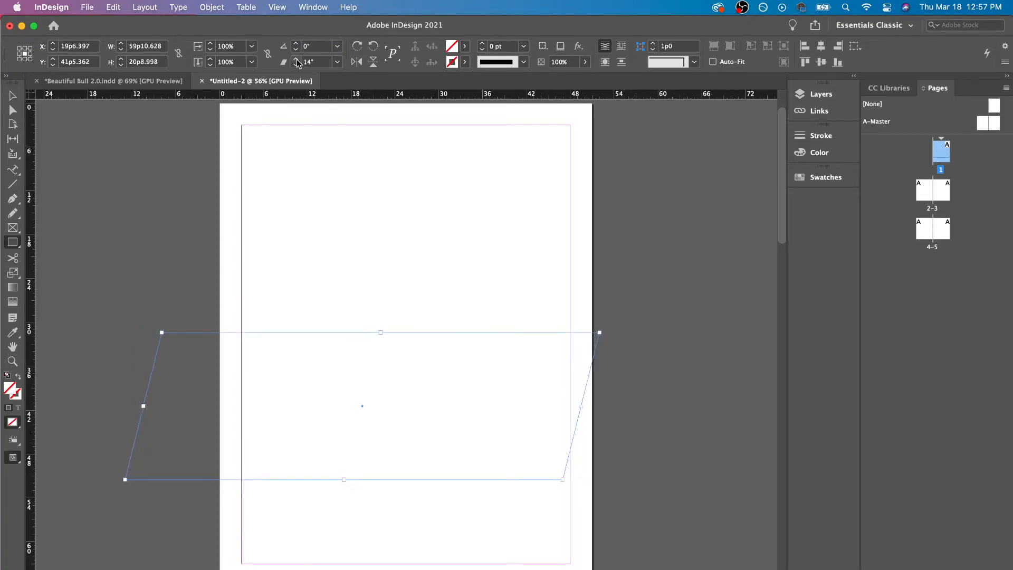
pyautogui.click(296, 59)
pyautogui.click(297, 59)
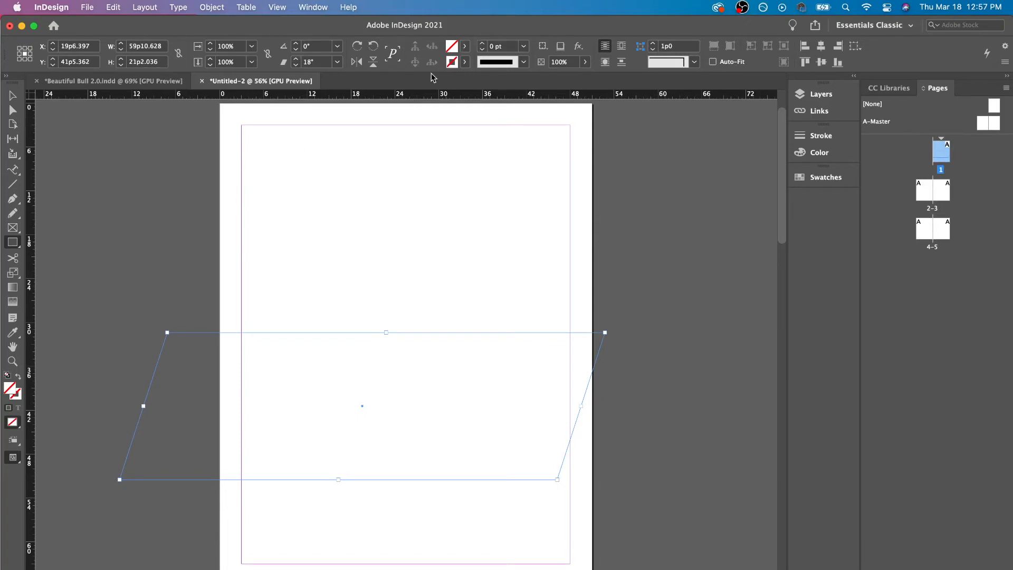
pyautogui.click(465, 47)
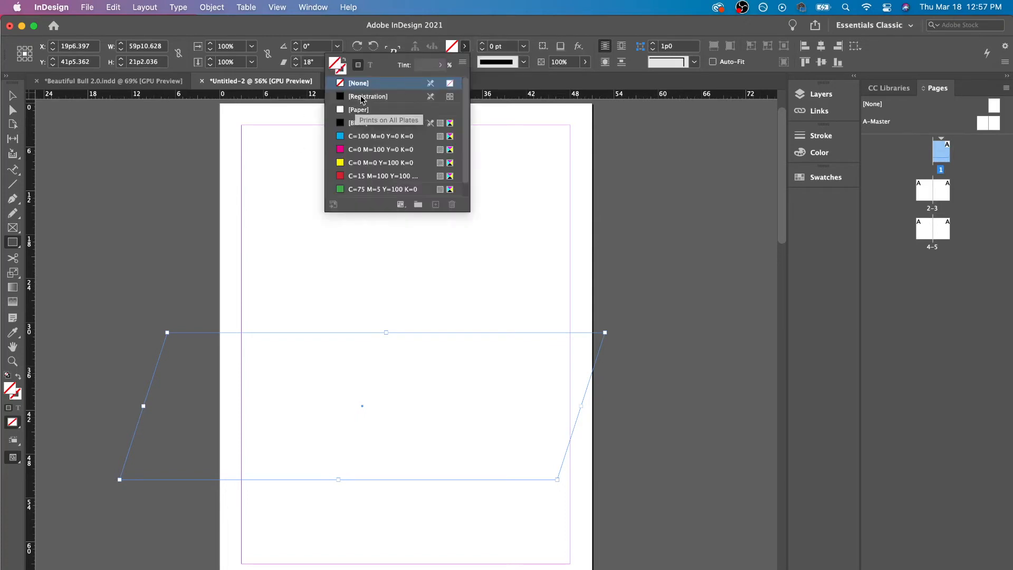
pyautogui.click(358, 123)
pyautogui.click(462, 46)
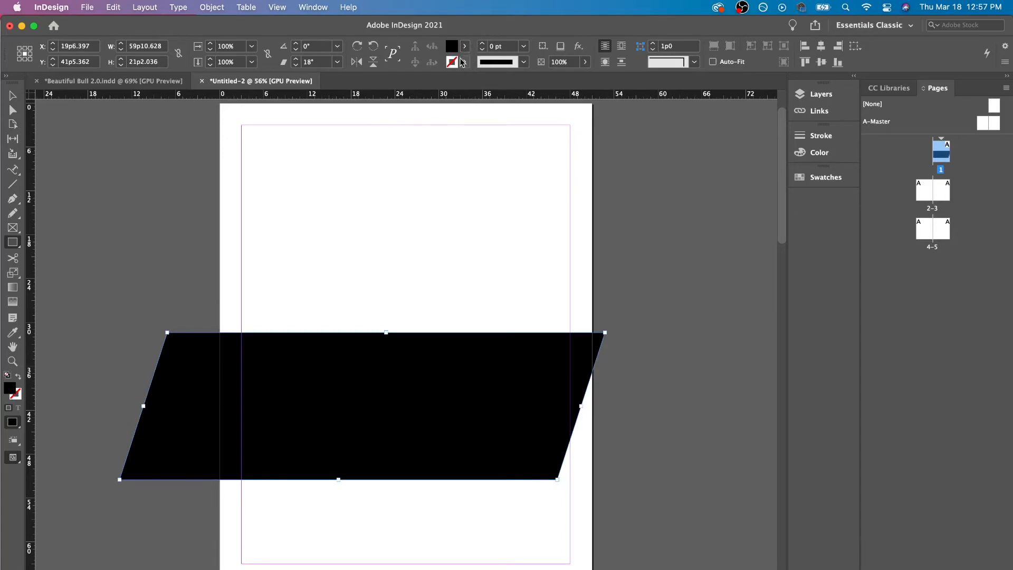
# Give it a yellow 8 pt stroke in the Japanese Dots style
pyautogui.click(463, 62)
pyautogui.click(390, 180)
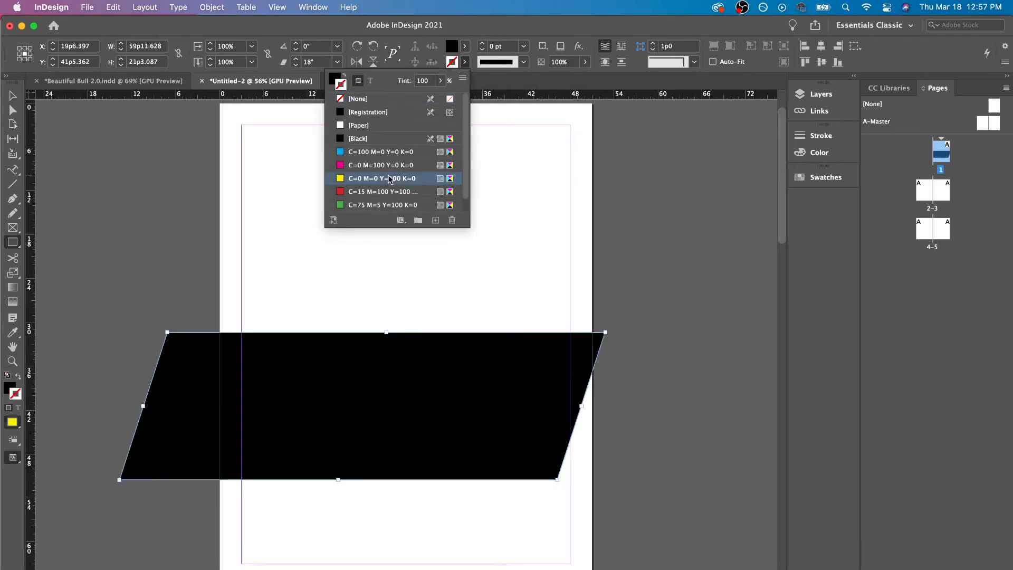
pyautogui.click(484, 42)
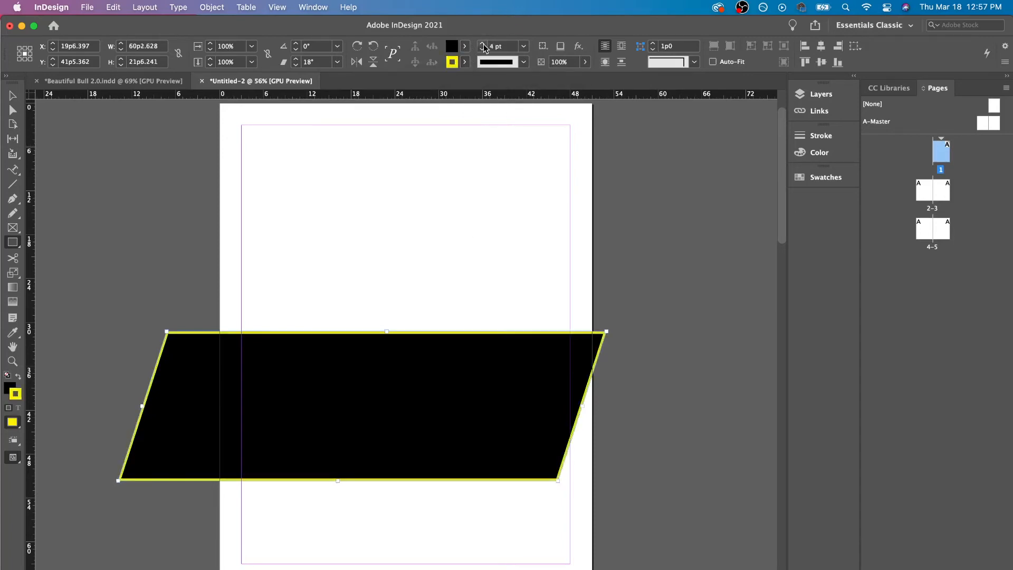
pyautogui.click(485, 45)
pyautogui.click(523, 62)
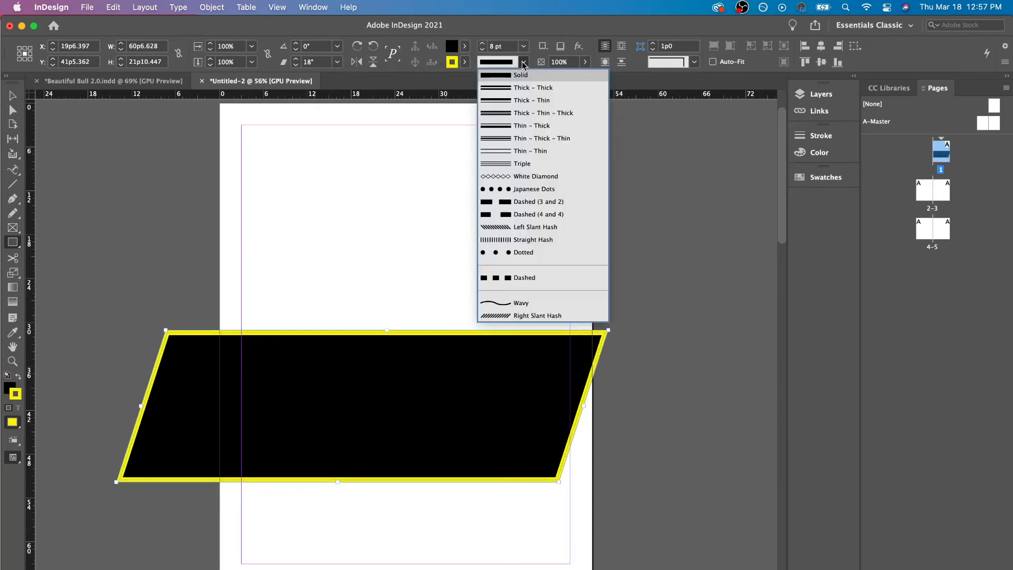
pyautogui.click(534, 188)
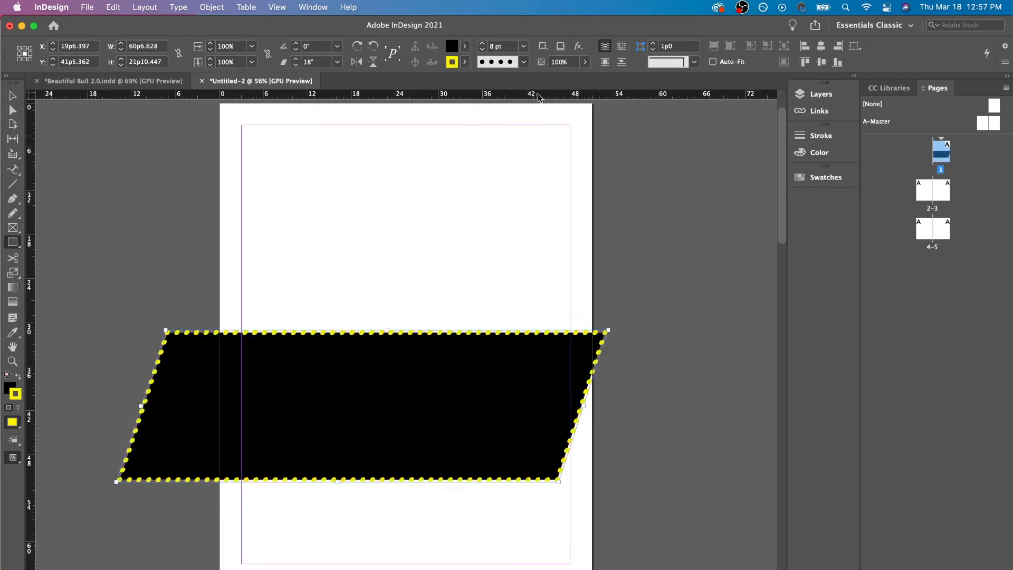
pyautogui.click(544, 46)
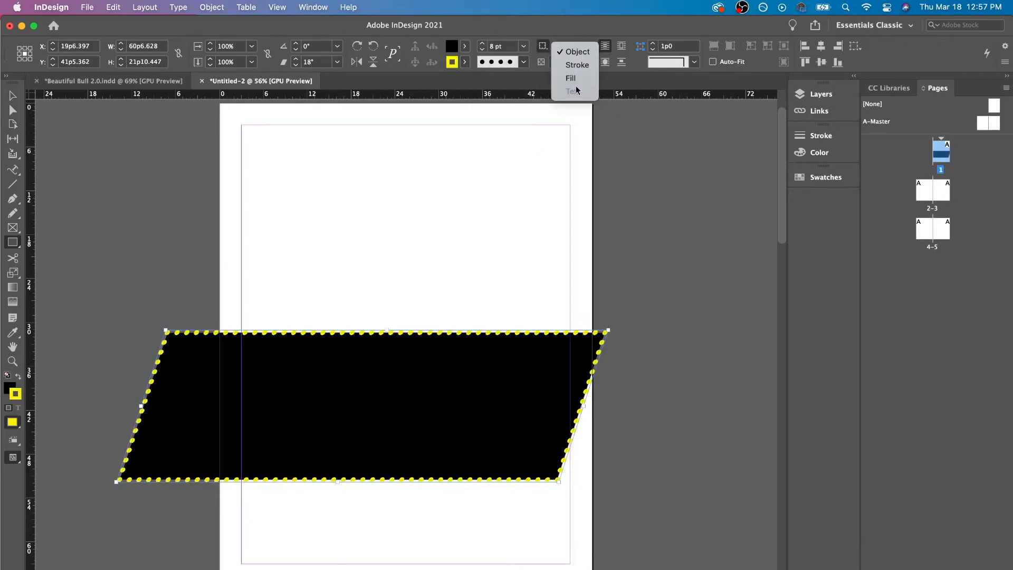
# Apply a Drop Shadow effect and keep the shape at 100% opacity
pyautogui.click(568, 44)
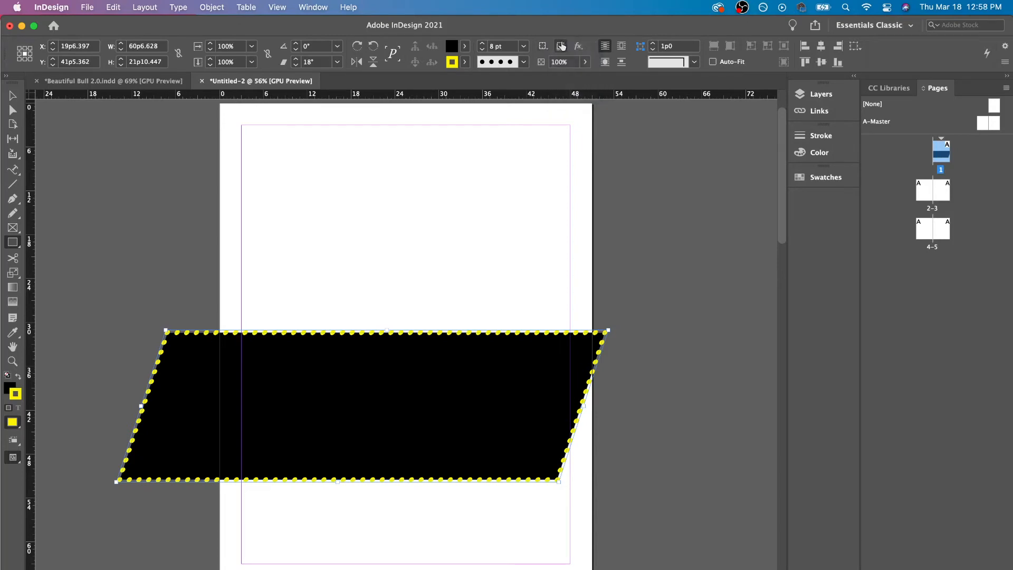
pyautogui.click(579, 46)
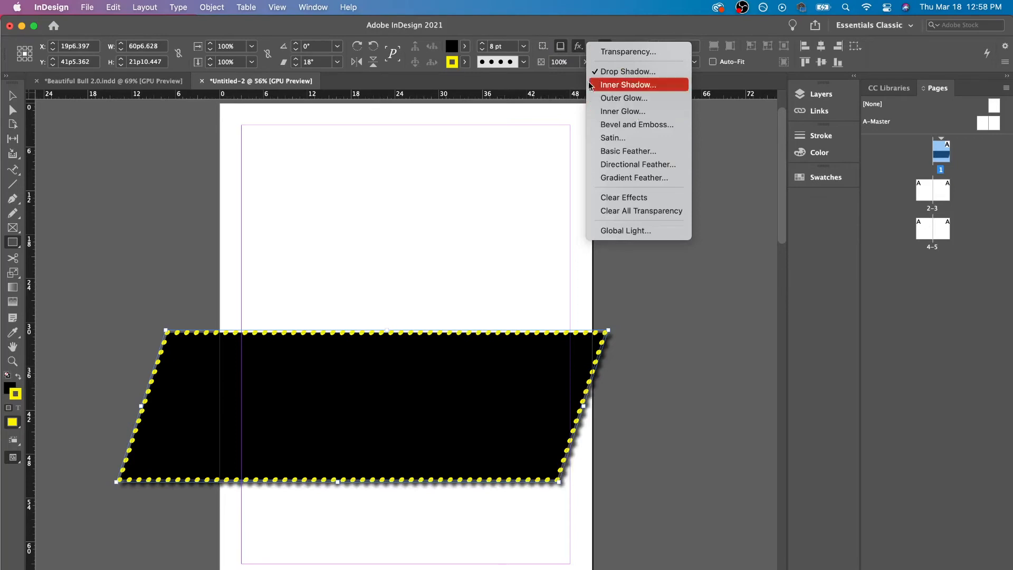
pyautogui.click(583, 62)
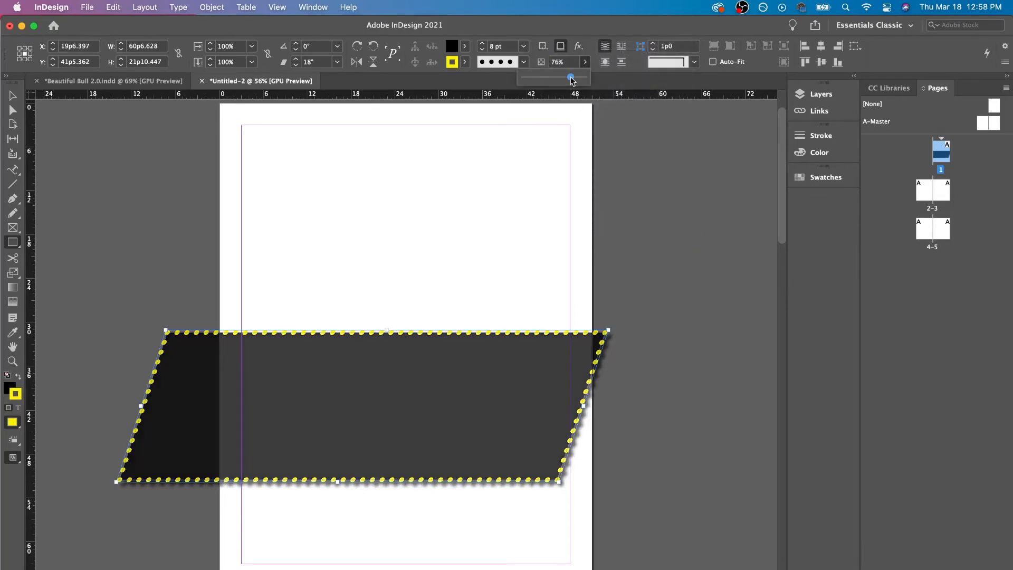
pyautogui.moveTo(571, 80); pyautogui.dragTo(590, 80)
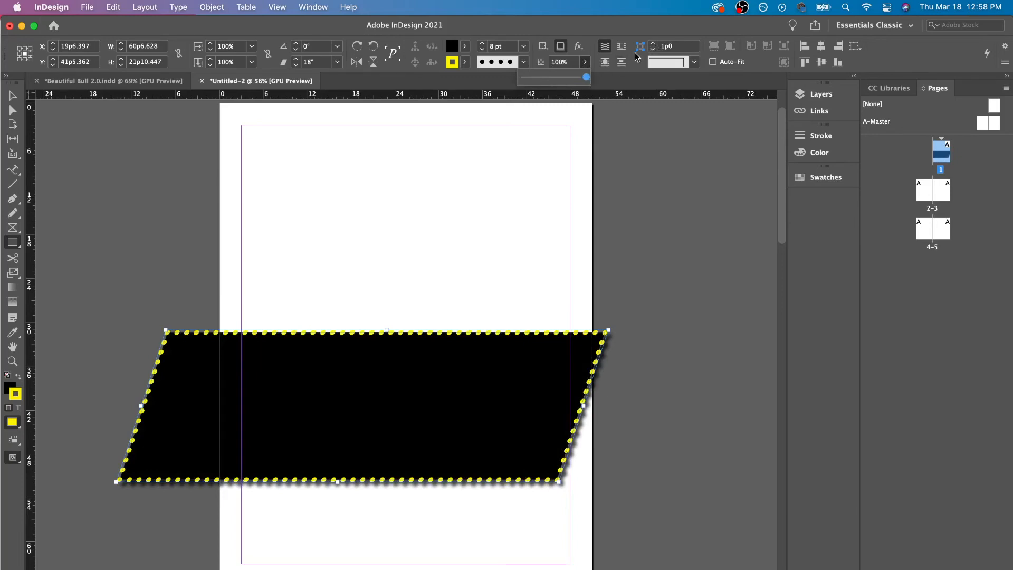
# Raise the corner size to 2p10 and try Fancy and Inset corner shapes
pyautogui.click(653, 44)
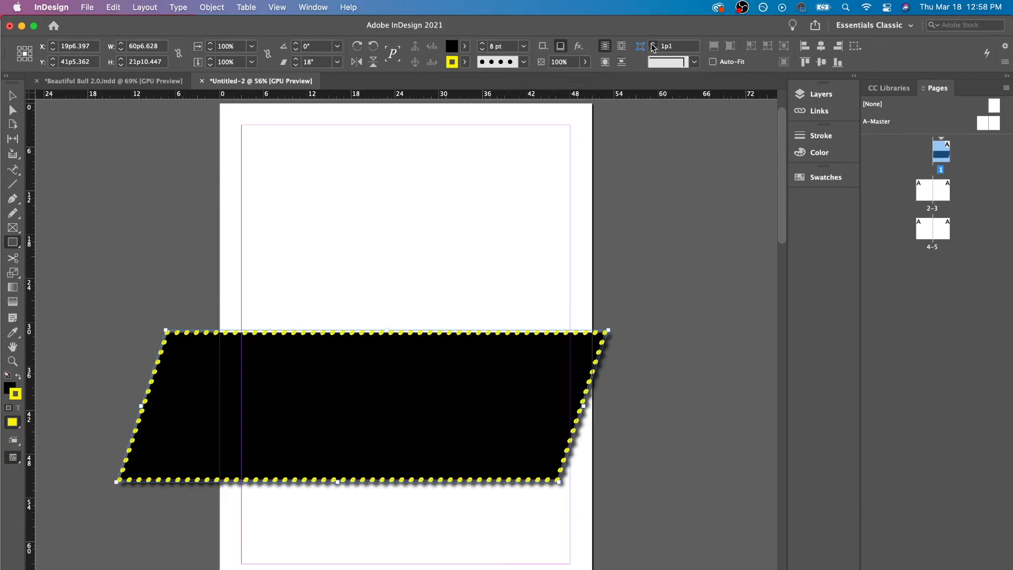
pyautogui.click(653, 45)
pyautogui.click(653, 44)
pyautogui.click(693, 62)
pyautogui.click(689, 88)
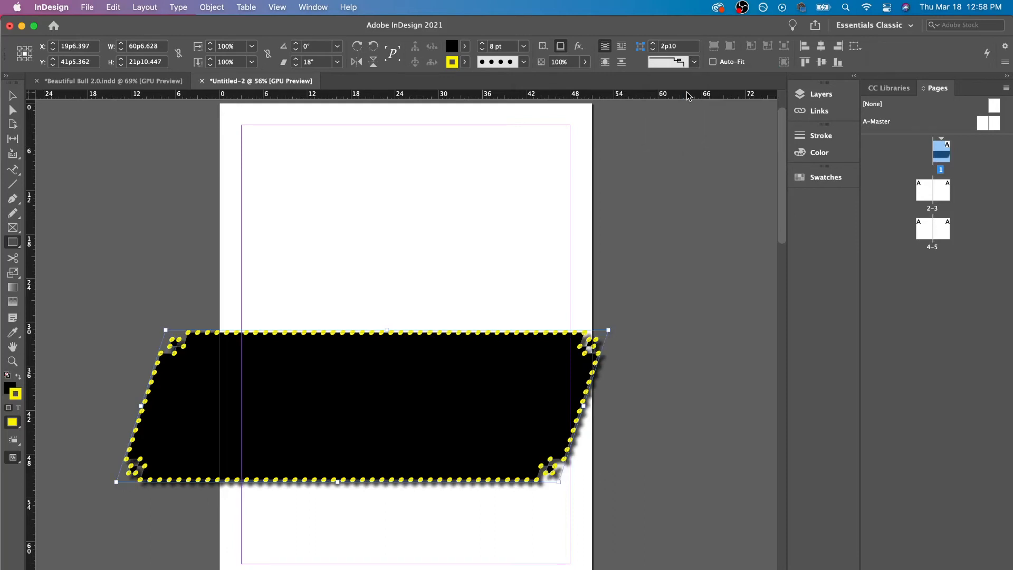
pyautogui.click(693, 62)
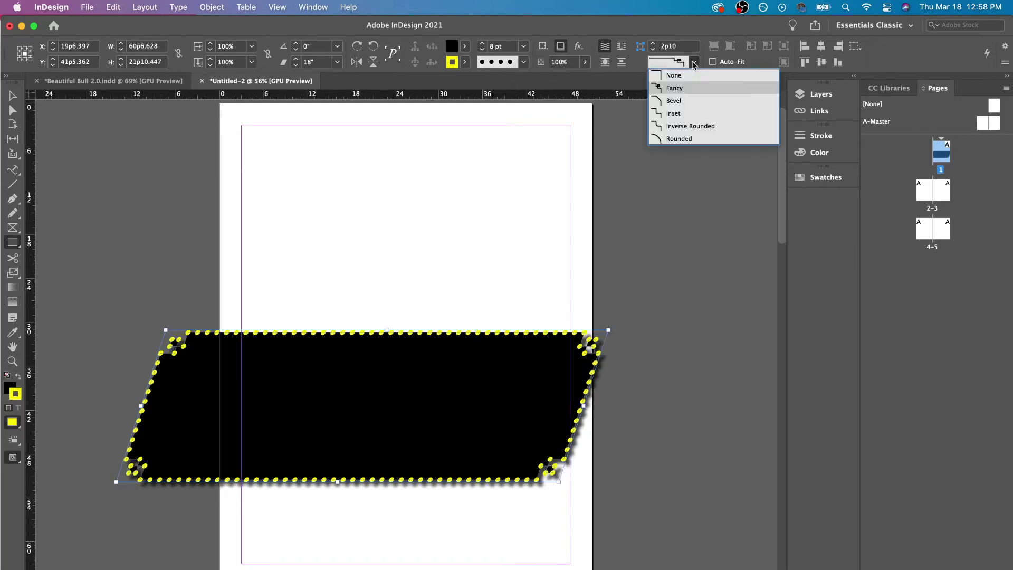
pyautogui.click(695, 101)
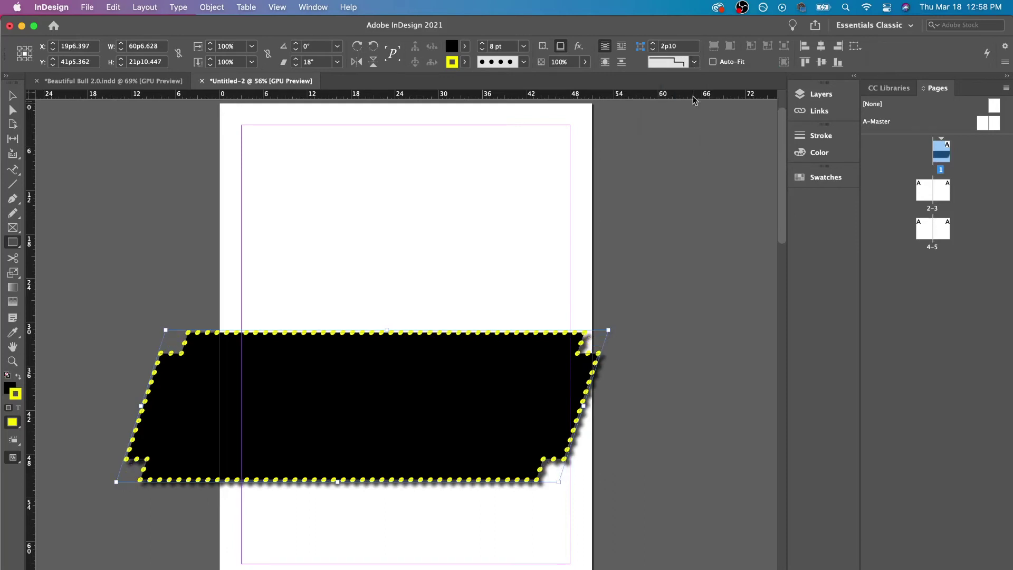
# Make the yellow stroke Solid and settle on Rounded corners
pyautogui.click(524, 62)
pyautogui.click(523, 74)
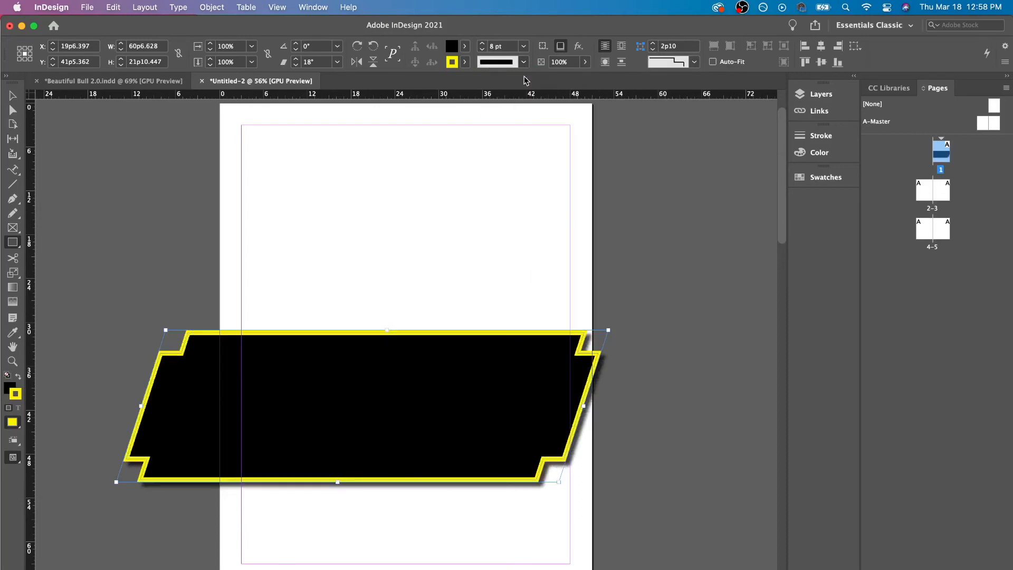
pyautogui.click(694, 61)
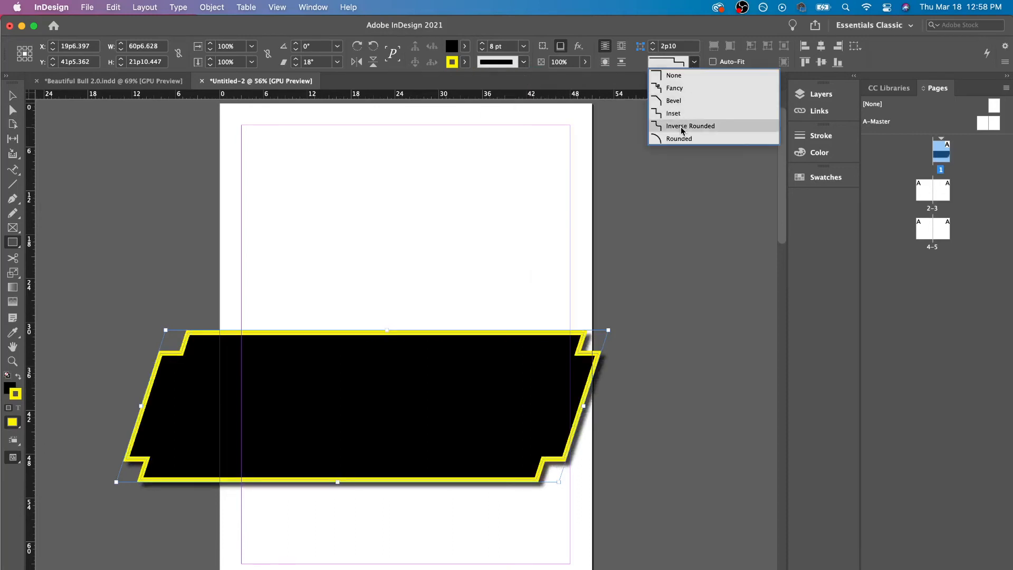
pyautogui.click(682, 130)
pyautogui.click(694, 62)
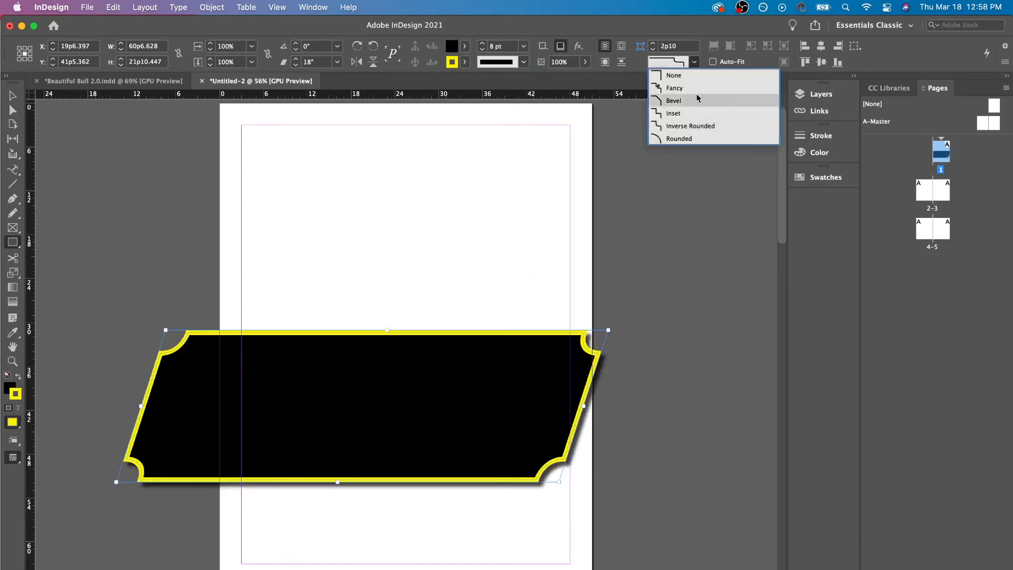
pyautogui.click(681, 138)
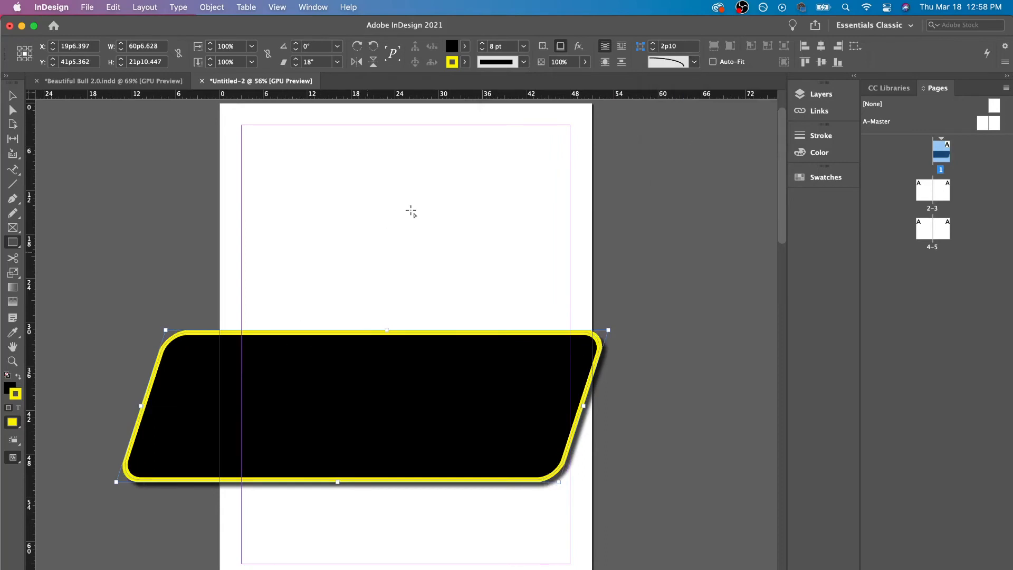
# Raise the corner size to 11p4 for a pill shape and set the shear angle to 0°
pyautogui.click(653, 43)
pyautogui.click(653, 43)
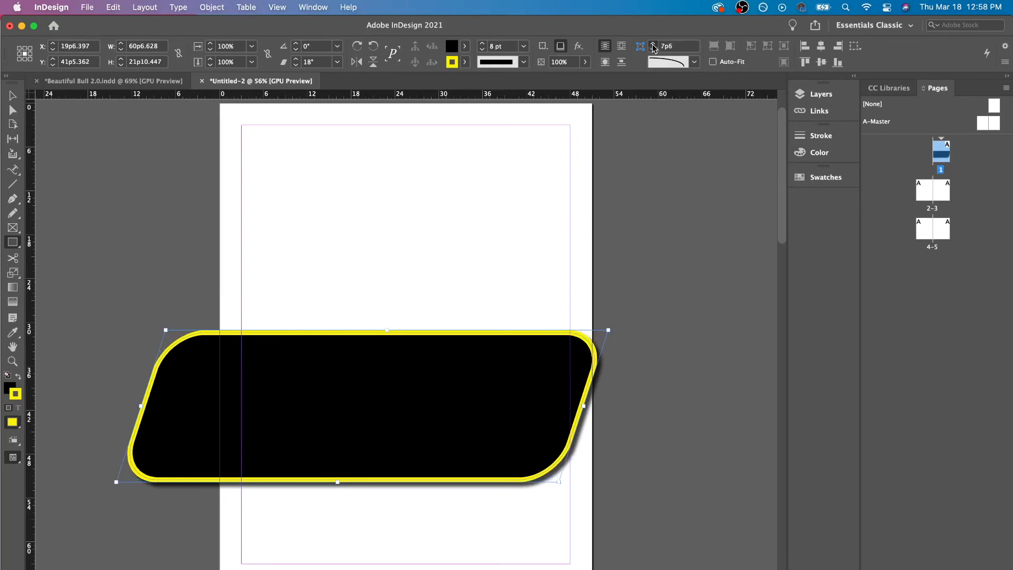
pyautogui.click(654, 44)
pyautogui.click(654, 43)
pyautogui.click(654, 43)
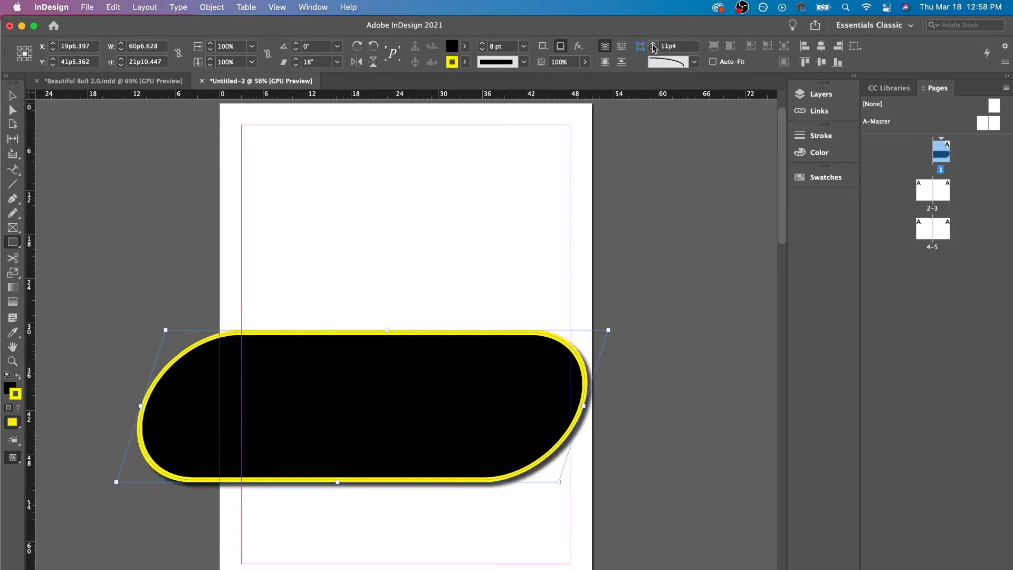
pyautogui.click(316, 63)
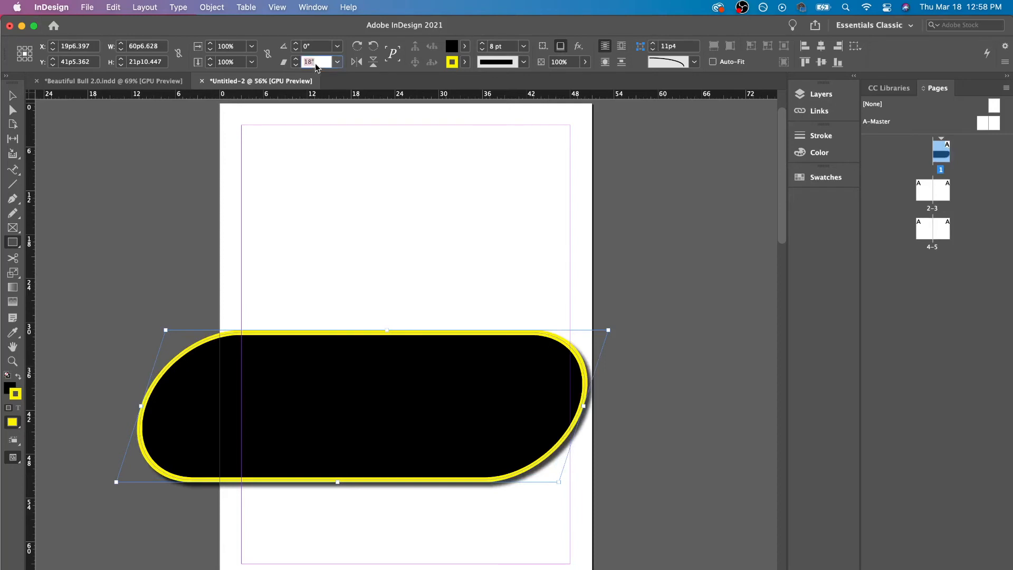
pyautogui.write('0')
pyautogui.press('Return')
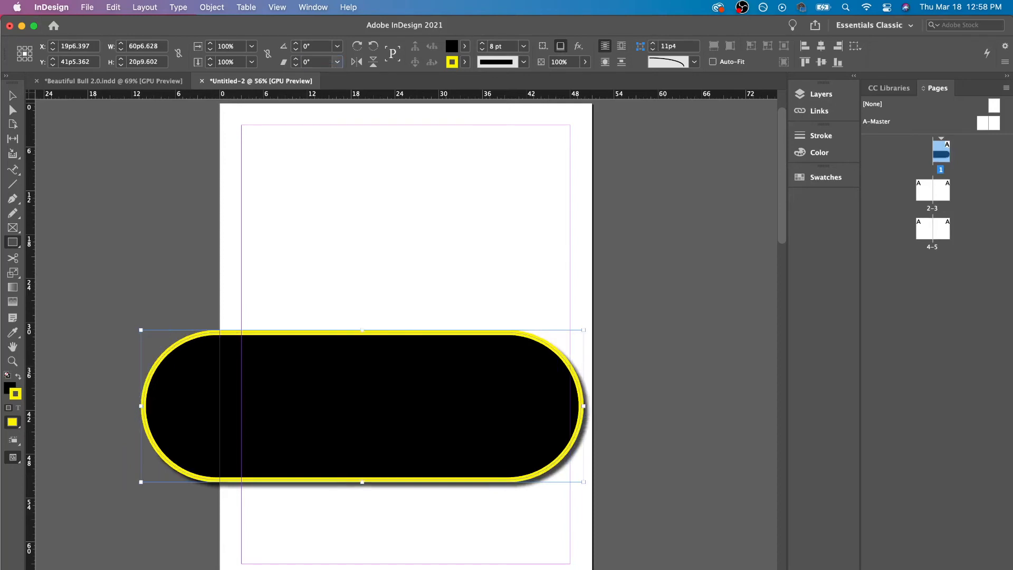
pyautogui.press('v')
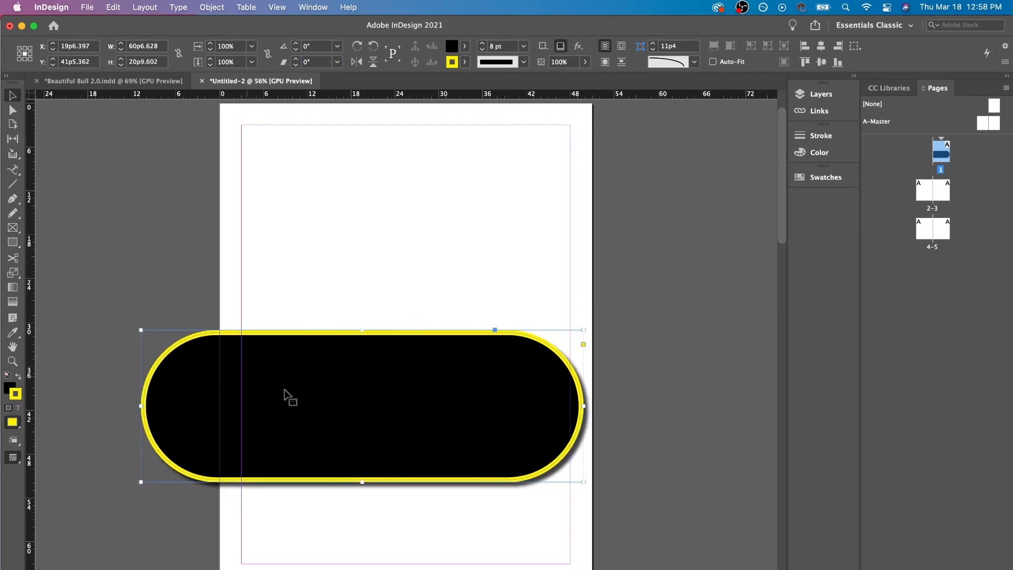
# Move the pill up and right, set corner size to 0, and pick the Ellipse tool
pyautogui.moveTo(287, 395); pyautogui.dragTo(360, 305)
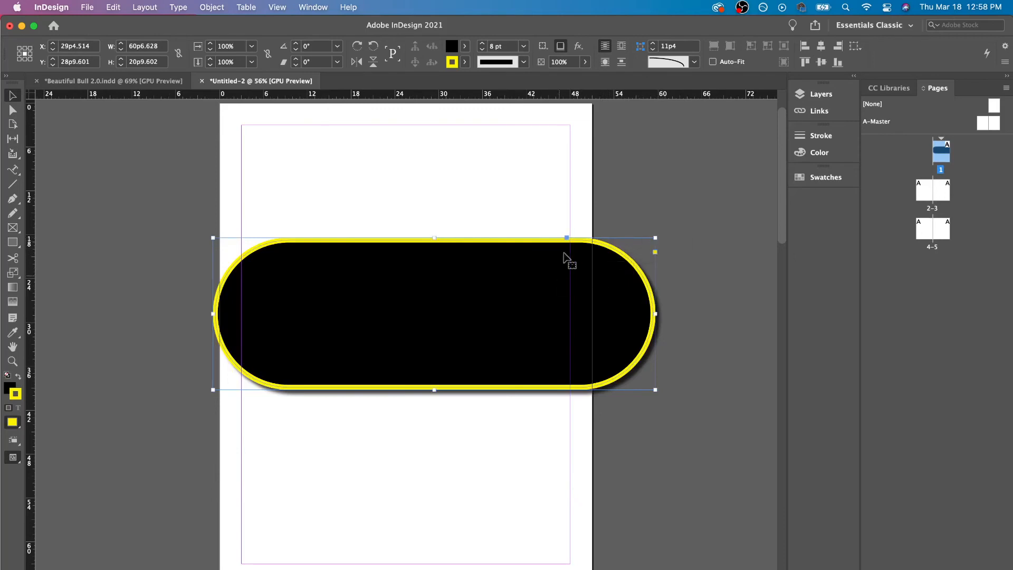
pyautogui.click(665, 48)
pyautogui.write('0')
pyautogui.press('Return')
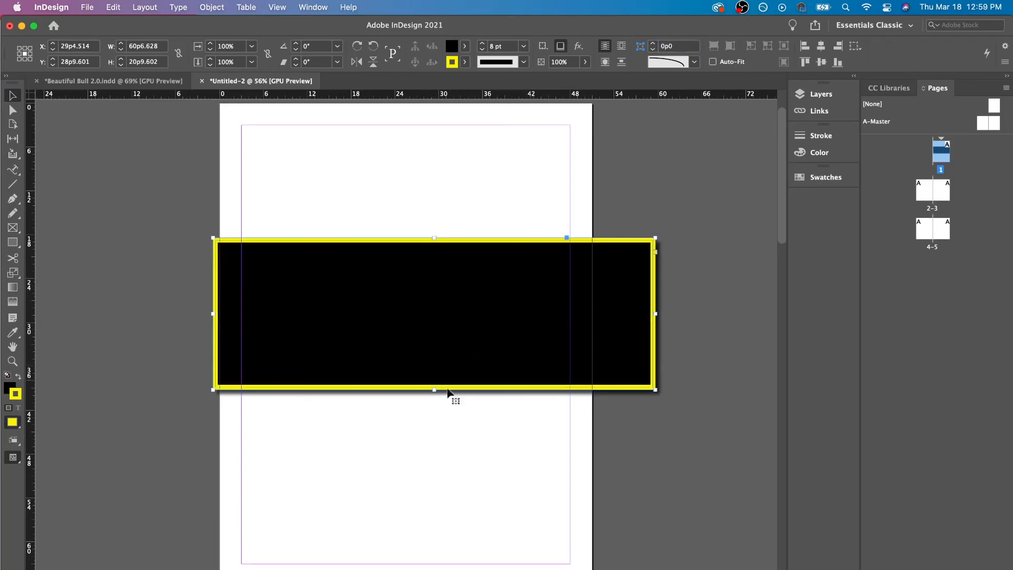
pyautogui.moveTo(14, 244); pyautogui.dragTo(32, 255)
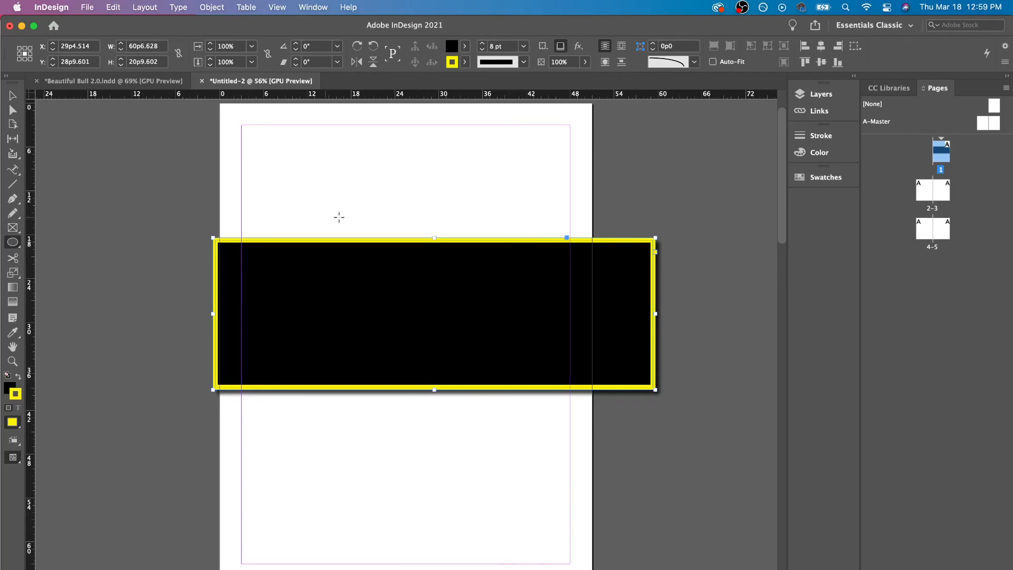
# Place an 8p4 circle on the page, then start a new polygon with the Polygon tool
pyautogui.click(292, 196)
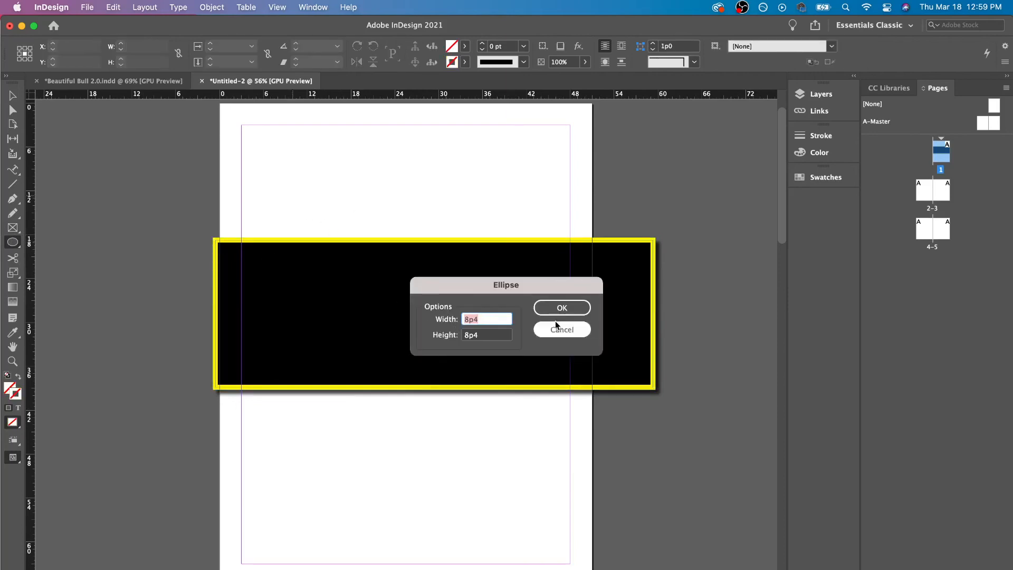
pyautogui.click(561, 308)
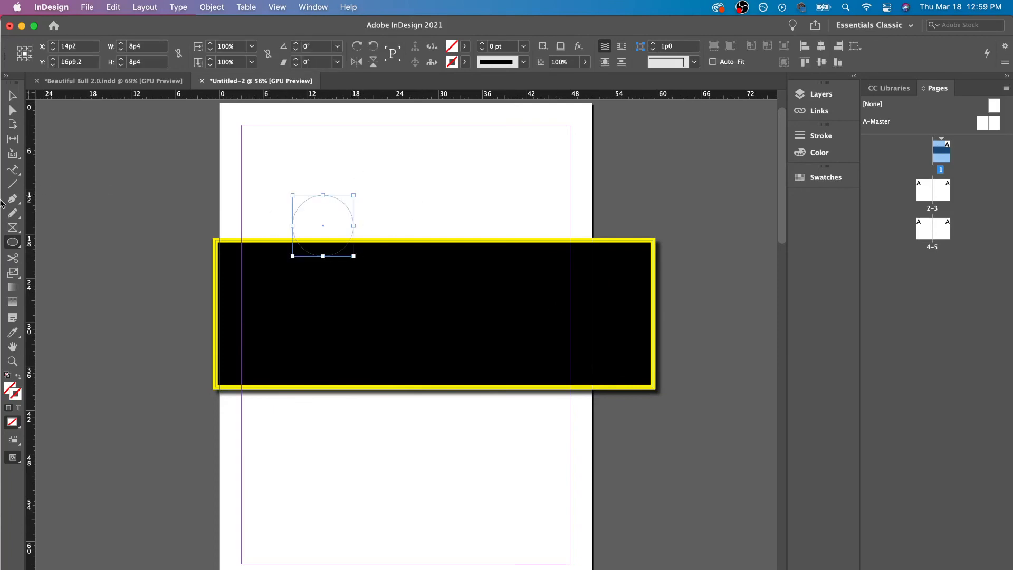
pyautogui.moveTo(13, 241); pyautogui.dragTo(51, 282)
pyautogui.click(420, 200)
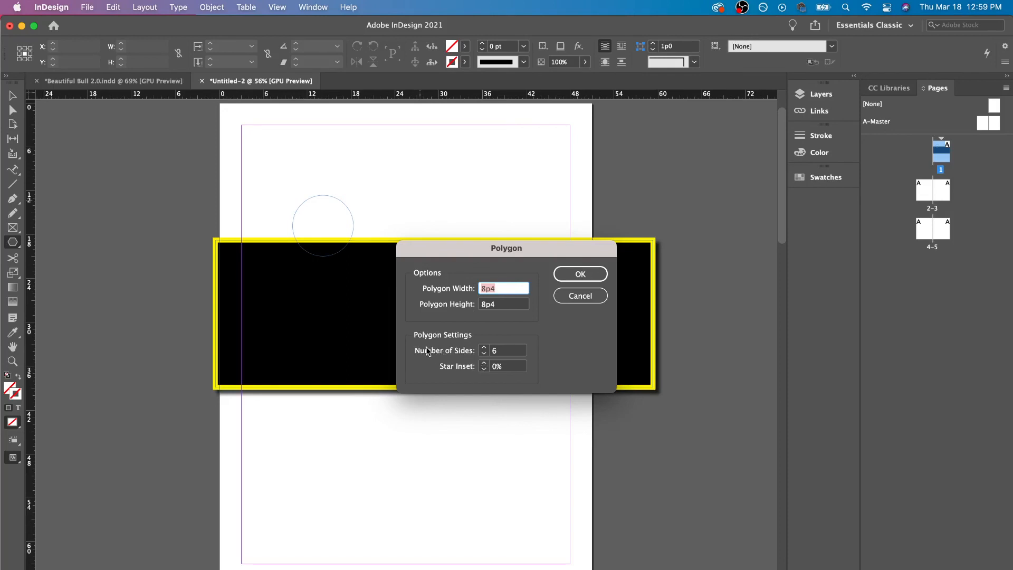
# Create an 8p4 polygon with 8 sides and 60% star inset, then return to the Selection tool
pyautogui.click(484, 347)
pyautogui.click(484, 347)
pyautogui.doubleClick(500, 366)
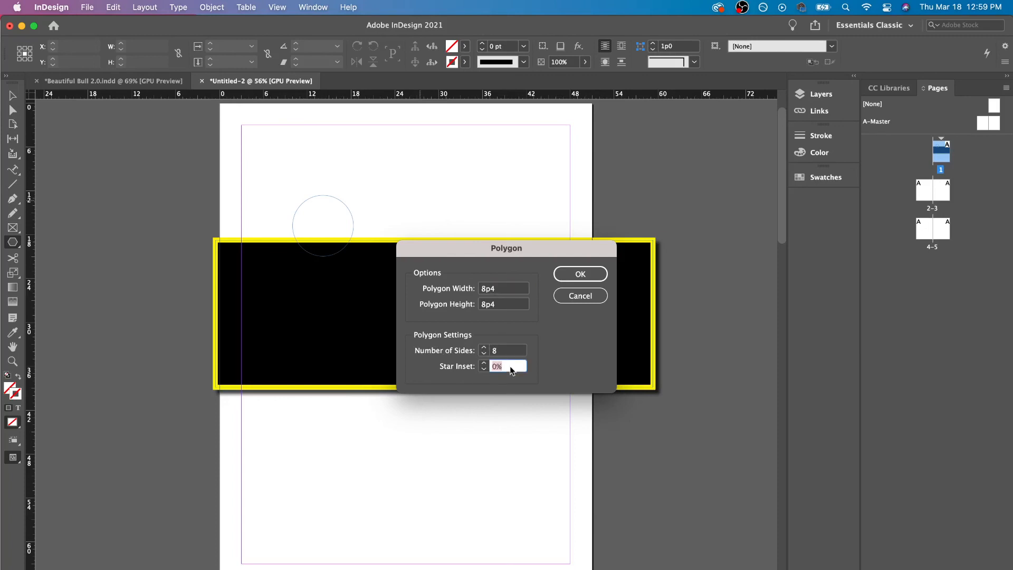
pyautogui.write('60')
pyautogui.press('Return')
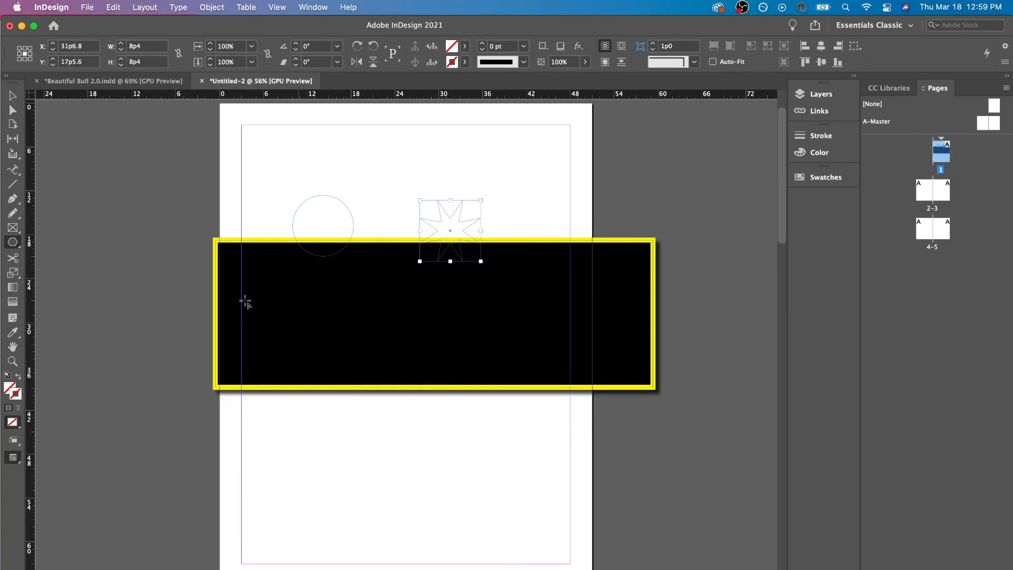
pyautogui.click(12, 96)
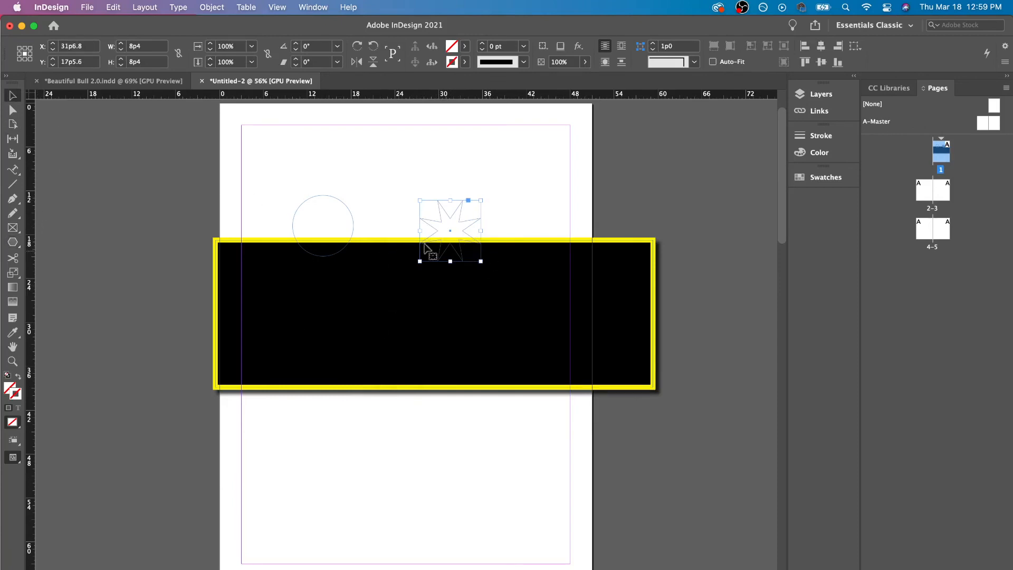